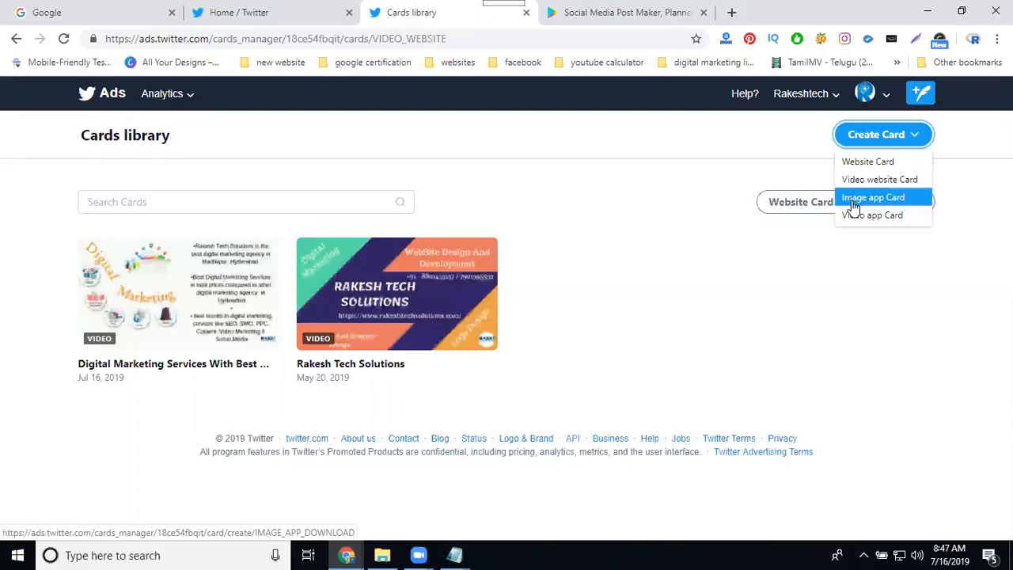
Start a new Image app Card and view the Social Media Post Maker screenshots on its Google Play page.
left_click(853, 198)
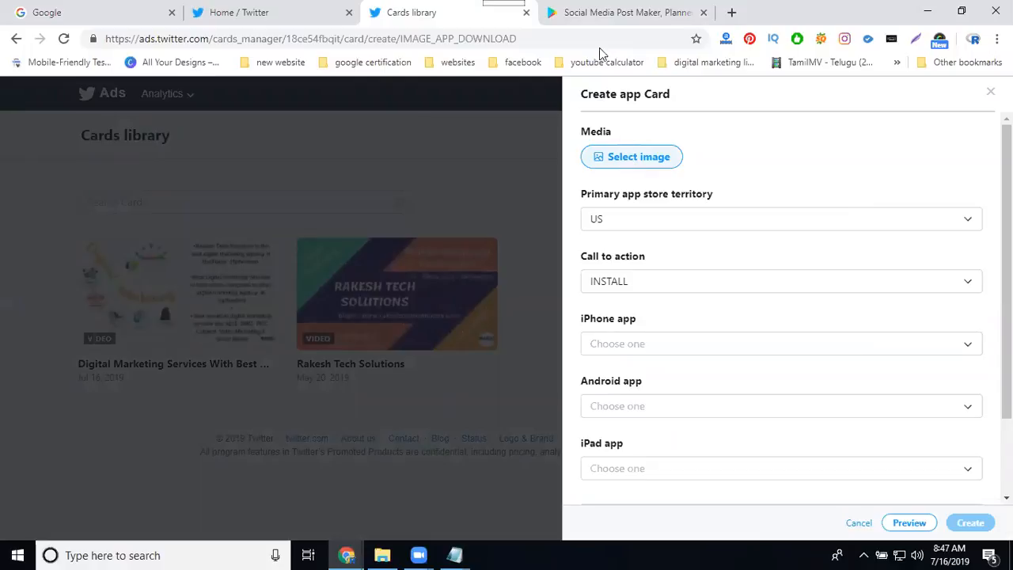
left_click(592, 15)
scroll(431, 253, "down", 5)
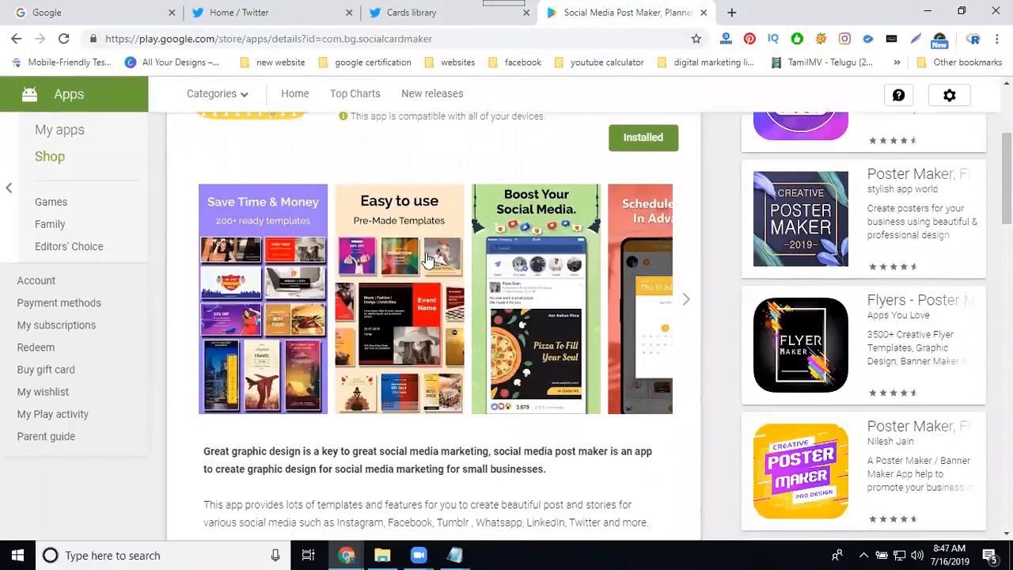
left_click(390, 199)
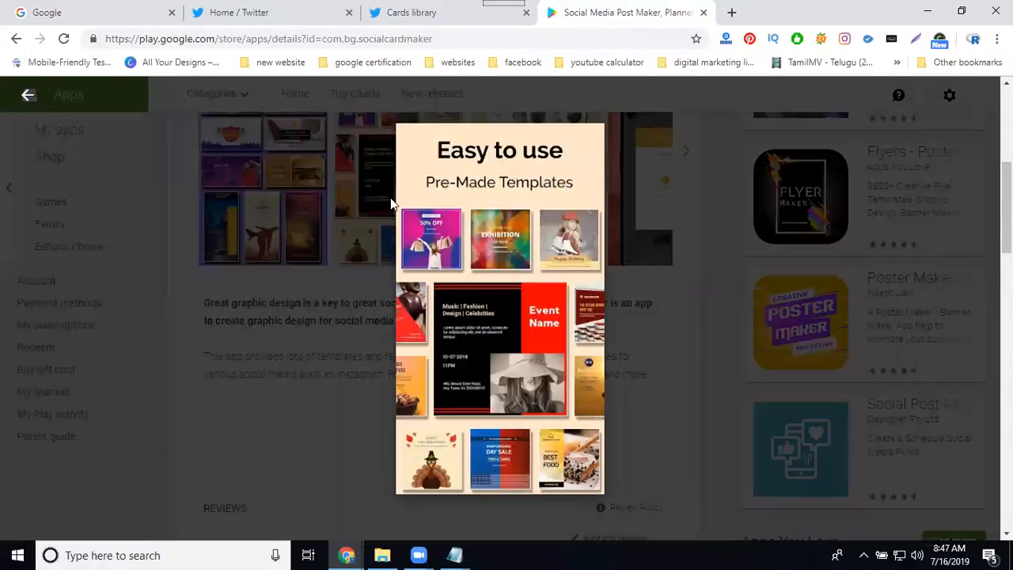
left_click(32, 329)
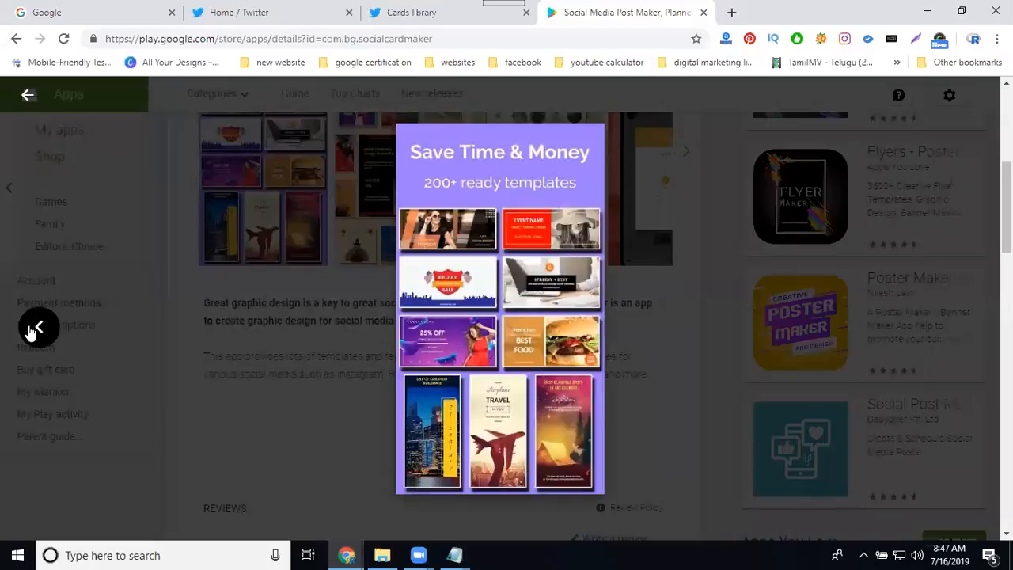
Save the "Save Time & Money" screenshot from Google Play to the Desktop as "social media".
right_click(501, 231)
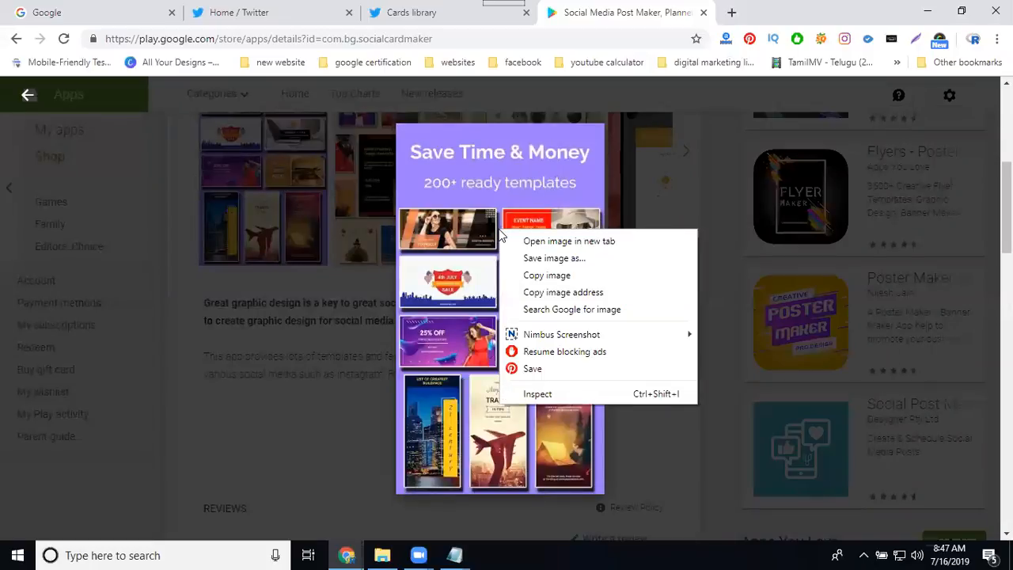
left_click(525, 264)
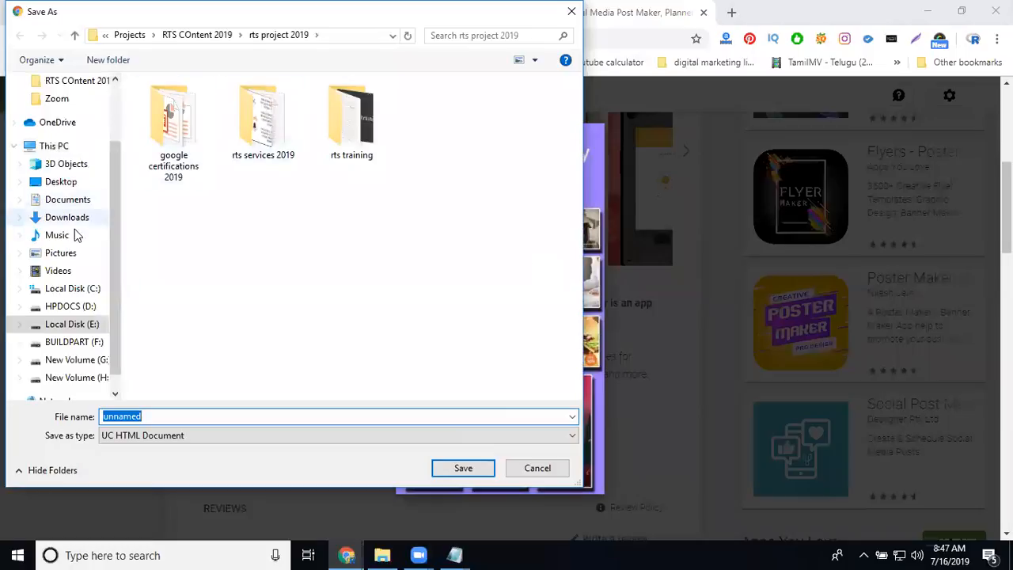
left_click(59, 183)
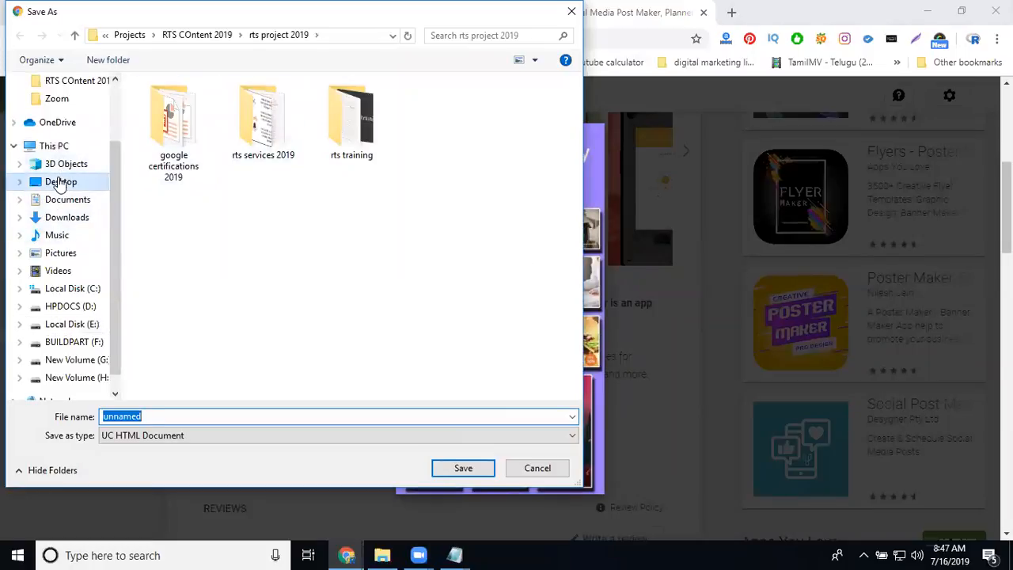
left_click(175, 419)
type("social")
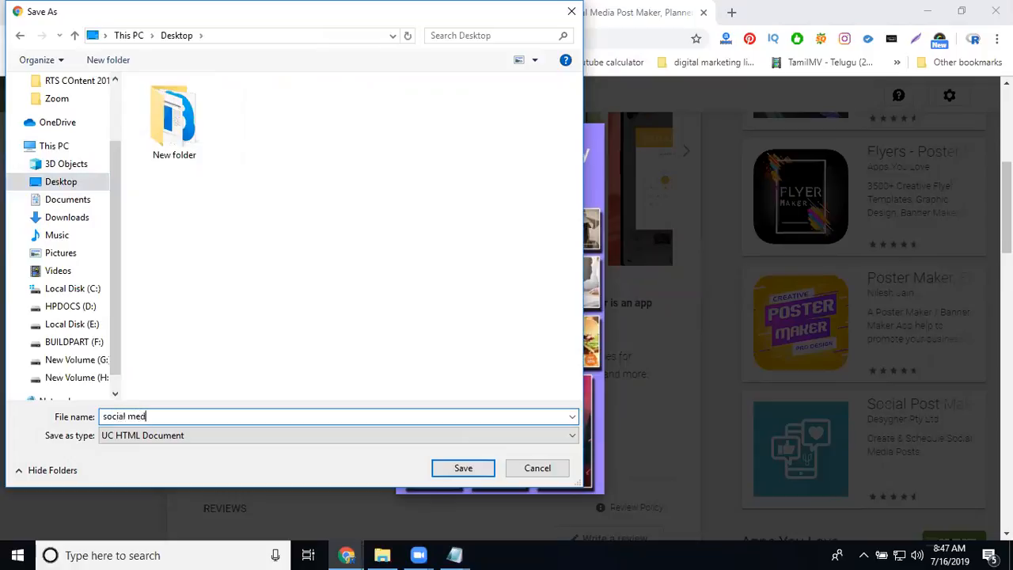
key("Return")
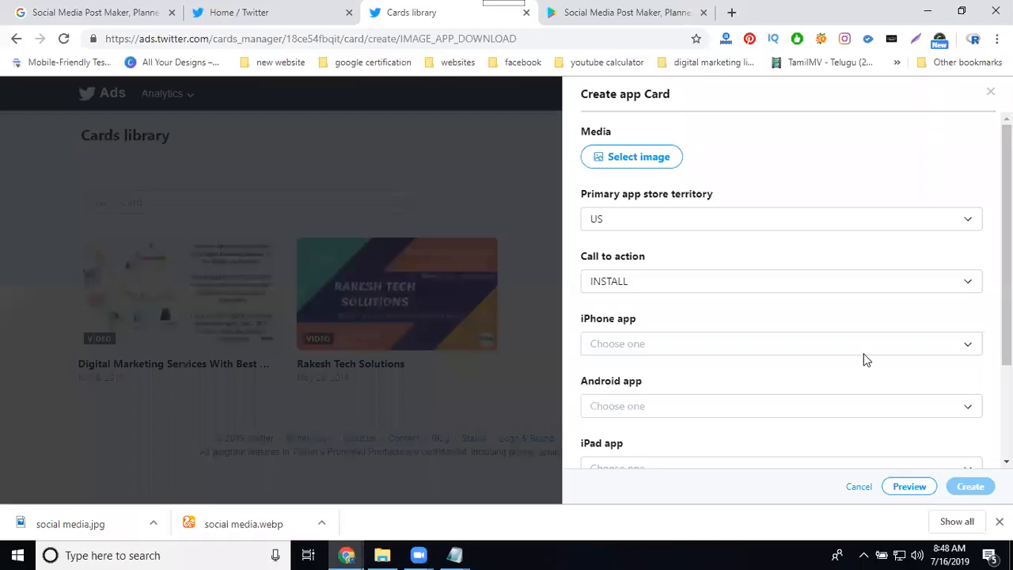
Try to upload the social media image from the Desktop as the app card's media.
left_click(649, 157)
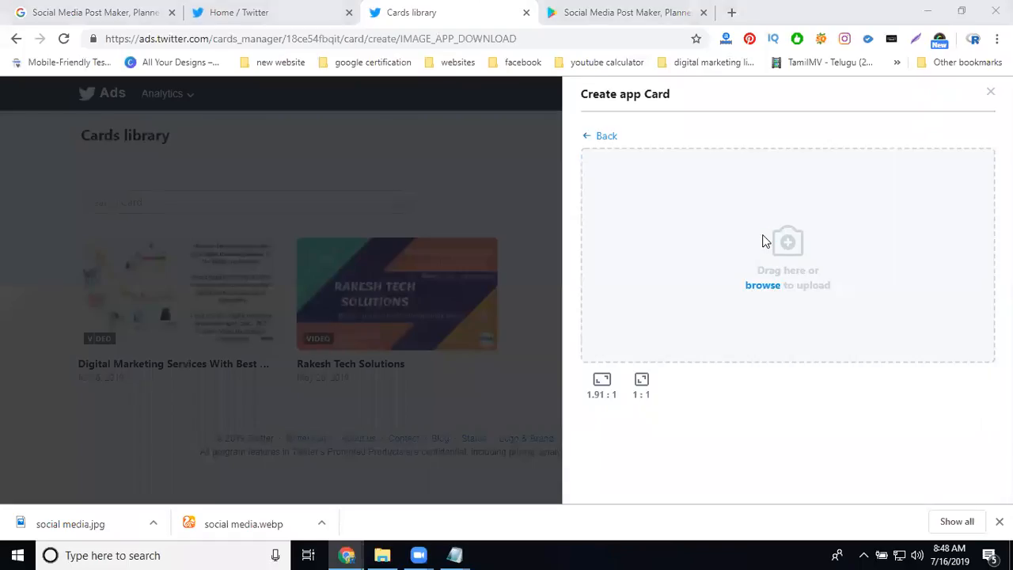
left_click(765, 241)
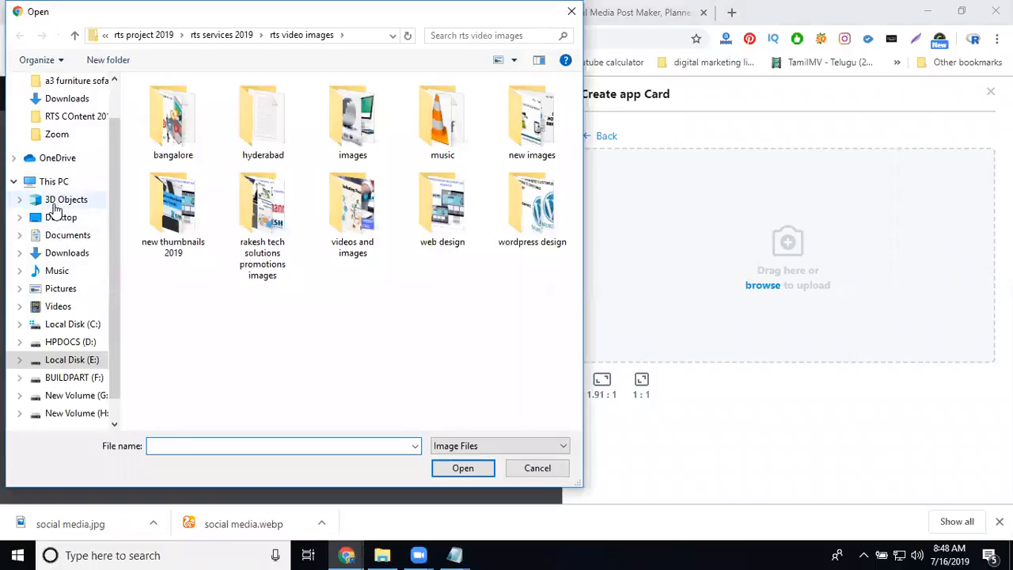
left_click(57, 218)
left_click(261, 117)
double_click(261, 117)
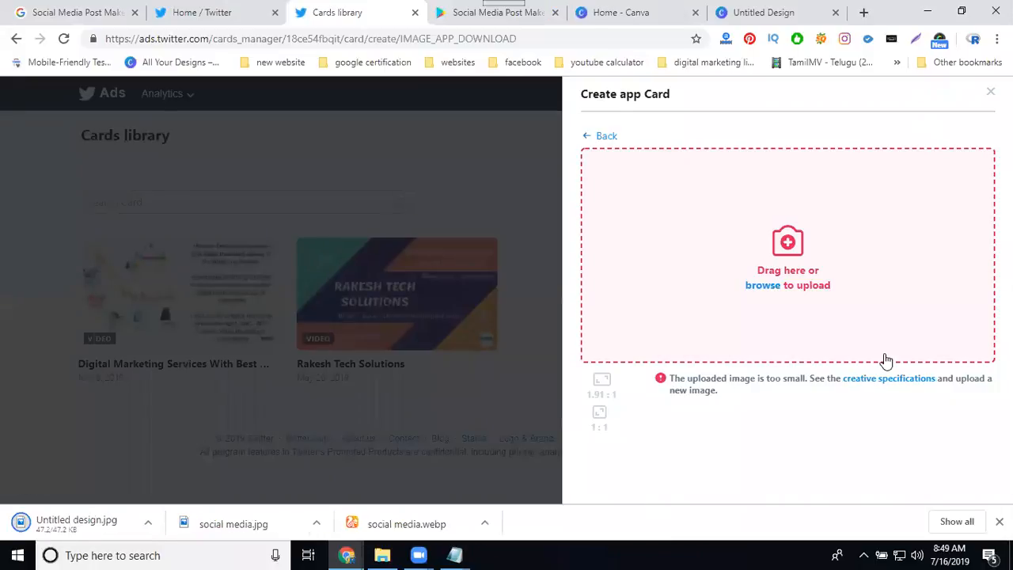
Upload Untitled design.jpg from Downloads as the card media and crop it at the 1.91:1 ratio.
left_click(785, 245)
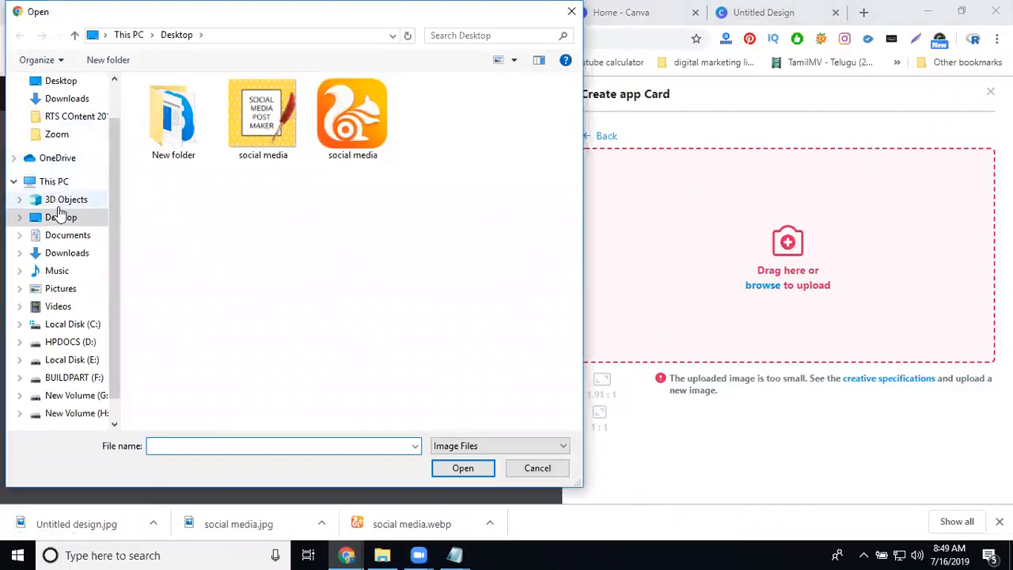
left_click(63, 253)
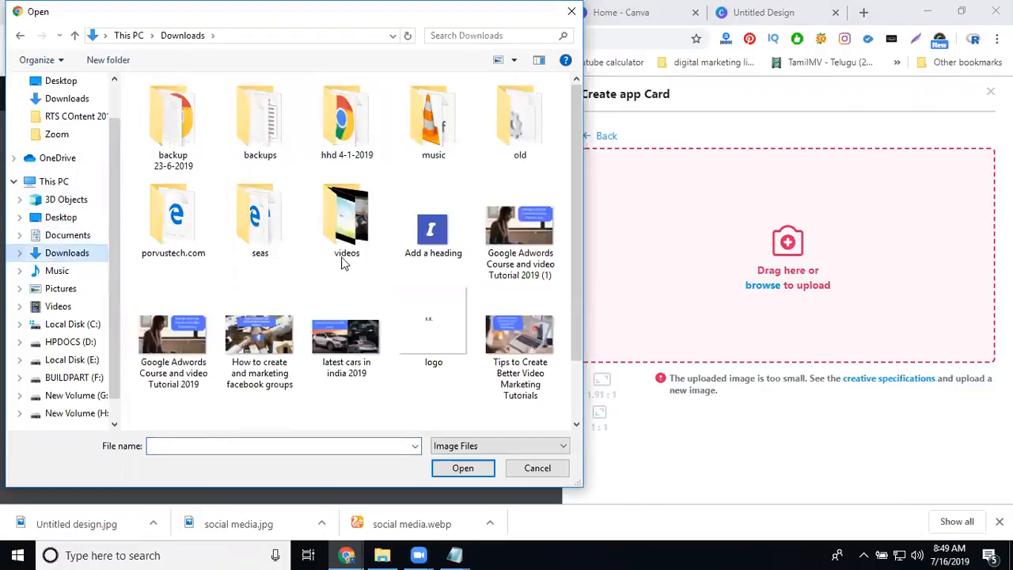
scroll(376, 257, "down", 1)
double_click(259, 388)
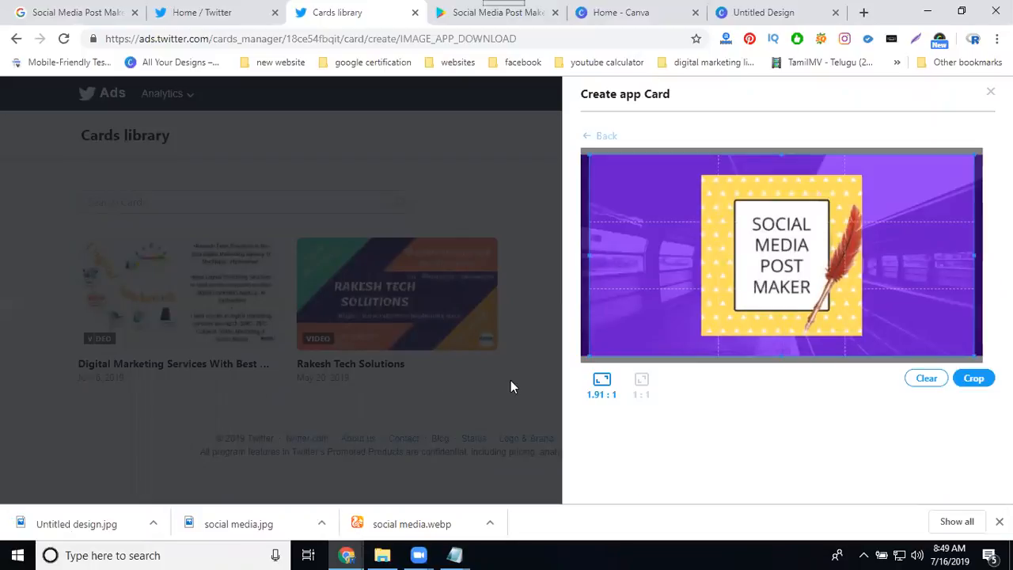
left_click(972, 378)
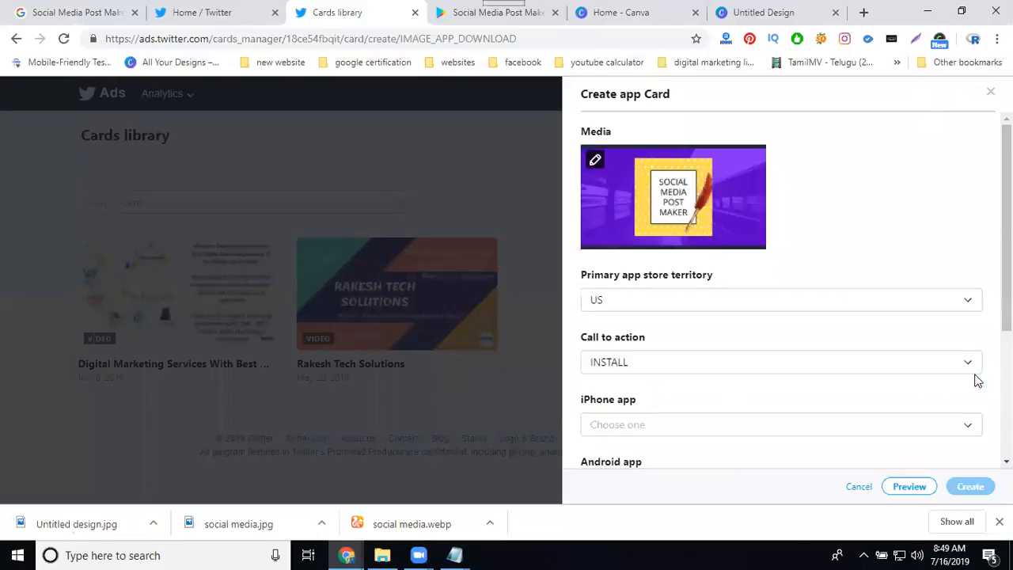
Set the primary app store territory to India and keep Install as the call to action.
left_click(647, 301)
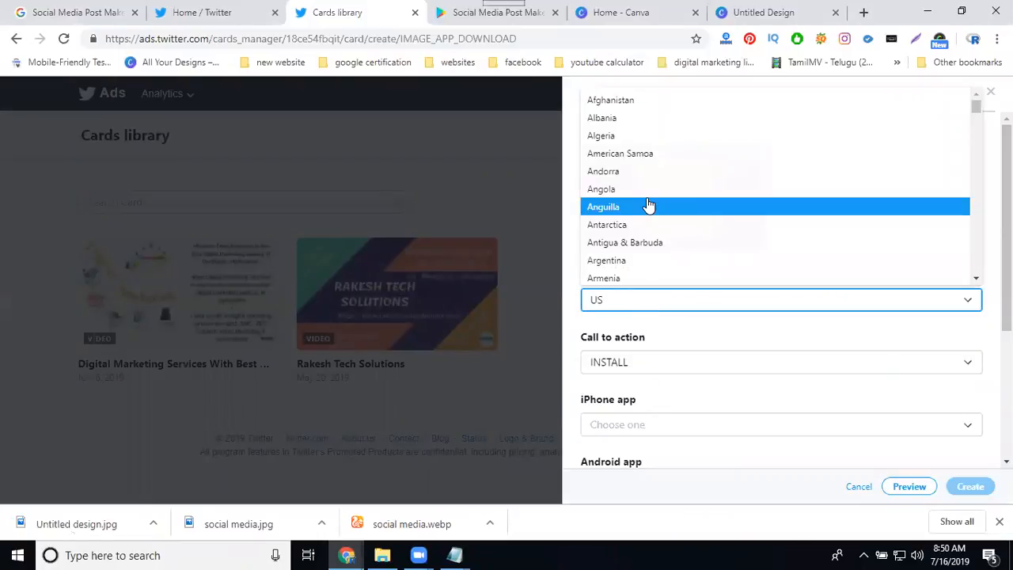
scroll(648, 205, "down", 3)
scroll(648, 205, "down", 18)
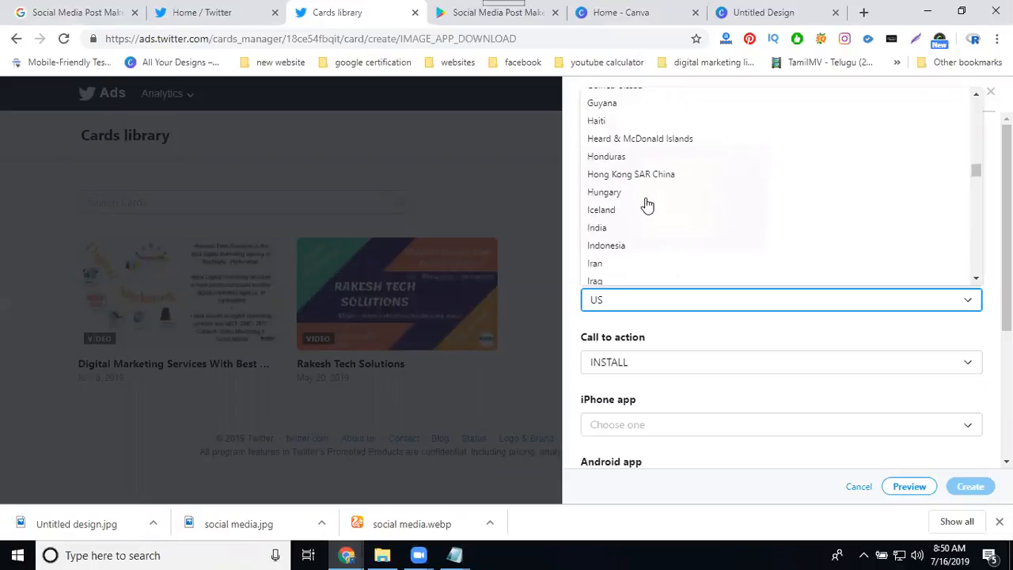
left_click(606, 228)
left_click(624, 366)
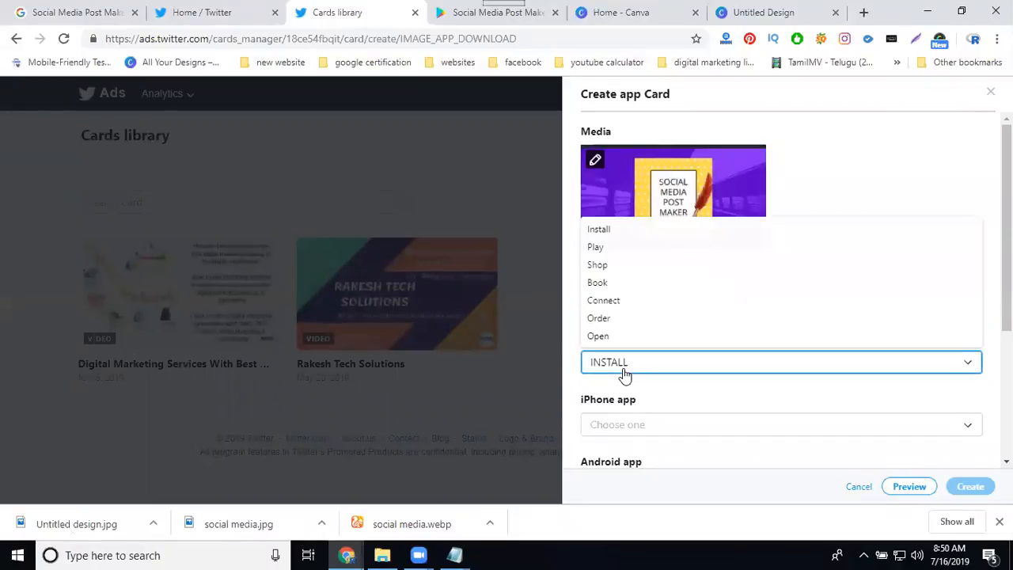
left_click(624, 368)
scroll(625, 374, "down", 2)
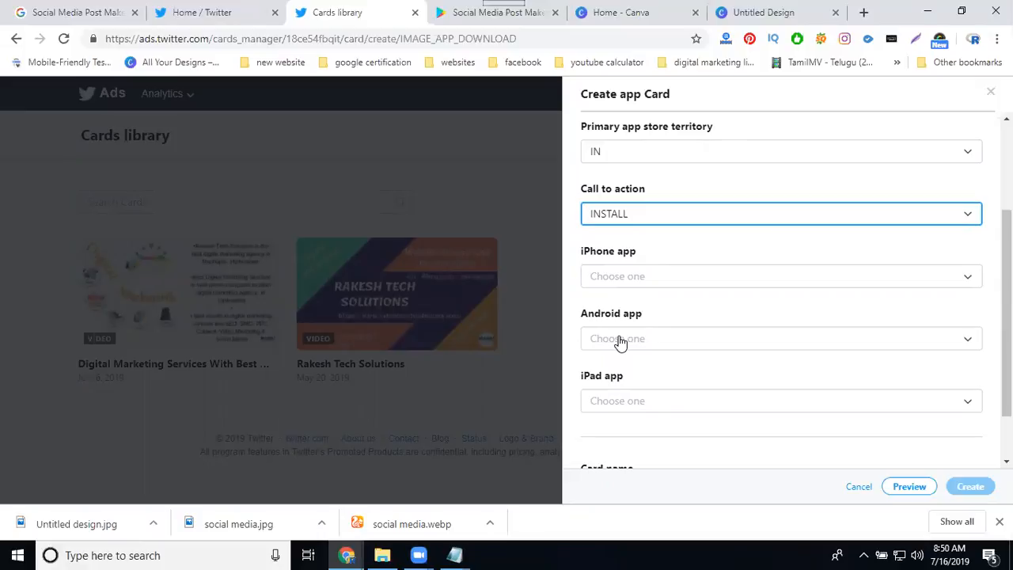
Register a new Android app using the Google Play URL of Social Media Post Maker (com.bg.socialcardmaker).
left_click(620, 341)
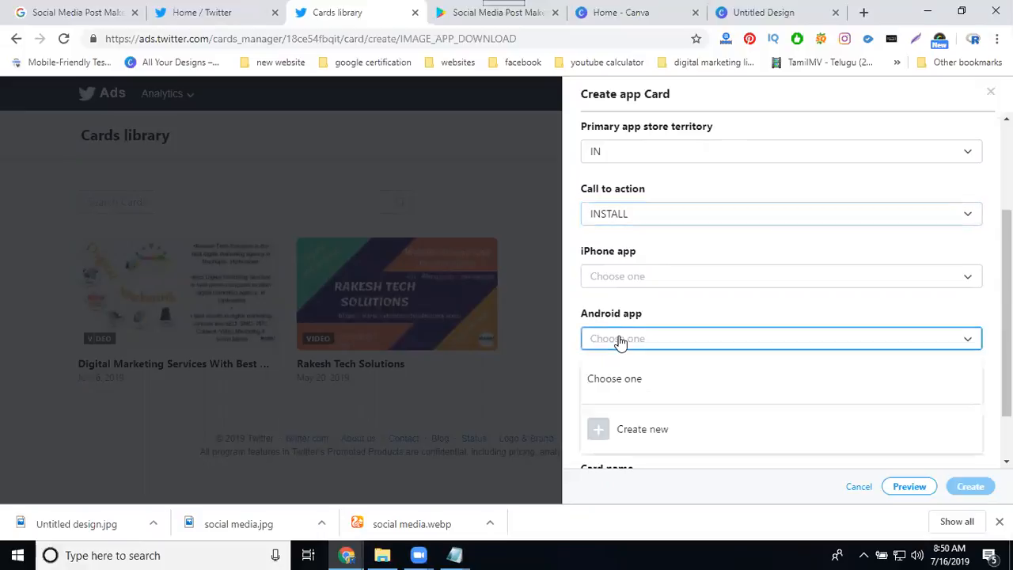
left_click(616, 424)
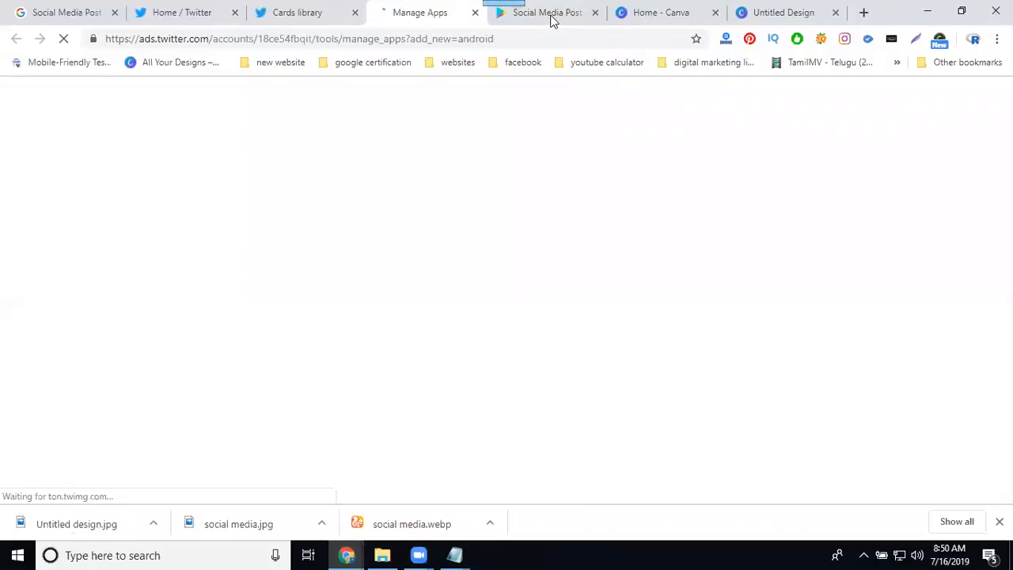
left_click(548, 14)
left_click(427, 43)
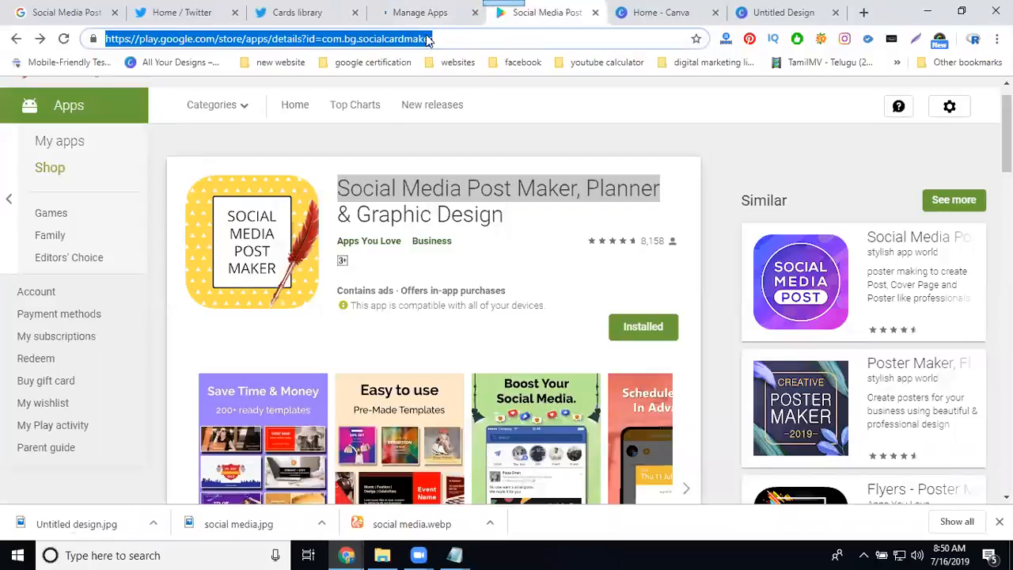
key("ctrl+shift+Tab")
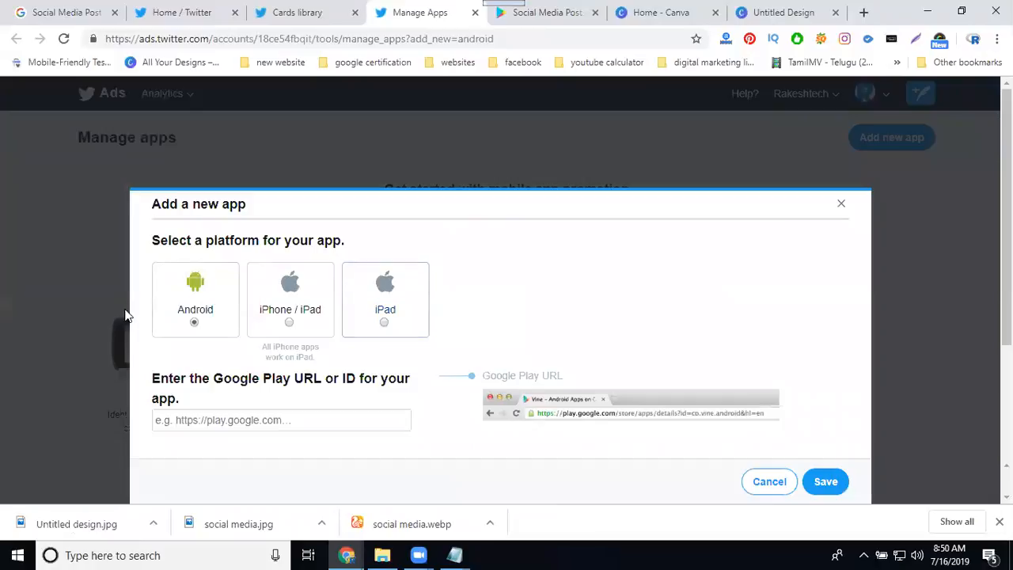
left_click(227, 425)
key("ctrl+v")
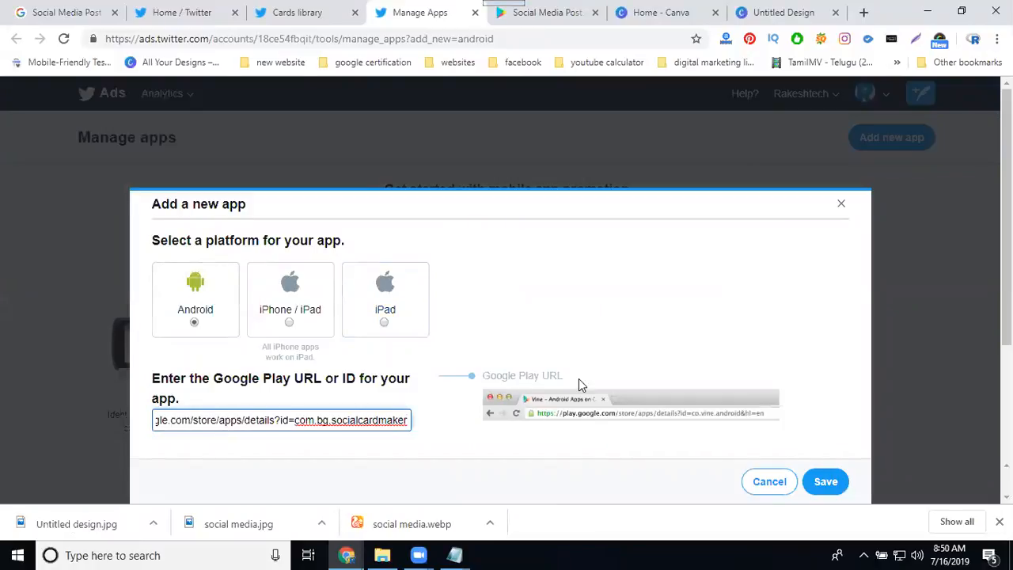
scroll(578, 378, "down", 3)
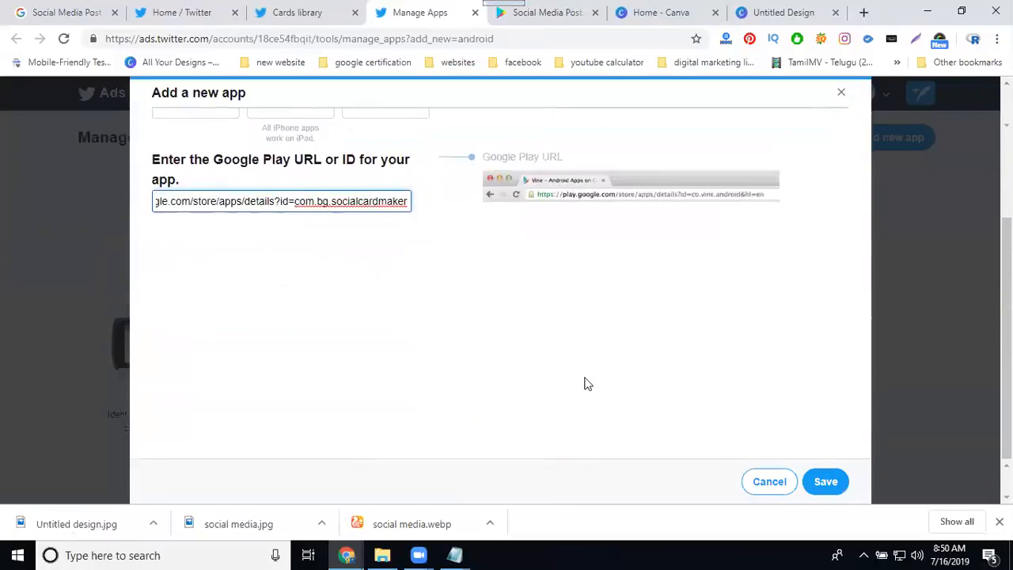
left_click(826, 481)
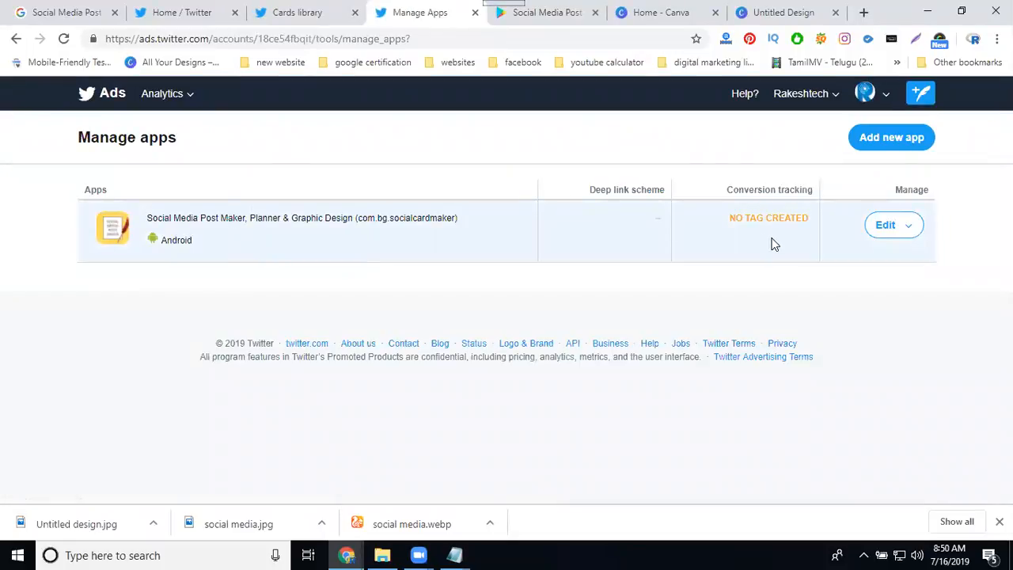
Return to the app card form and try to choose the newly registered app as its Android app.
left_click(283, 14)
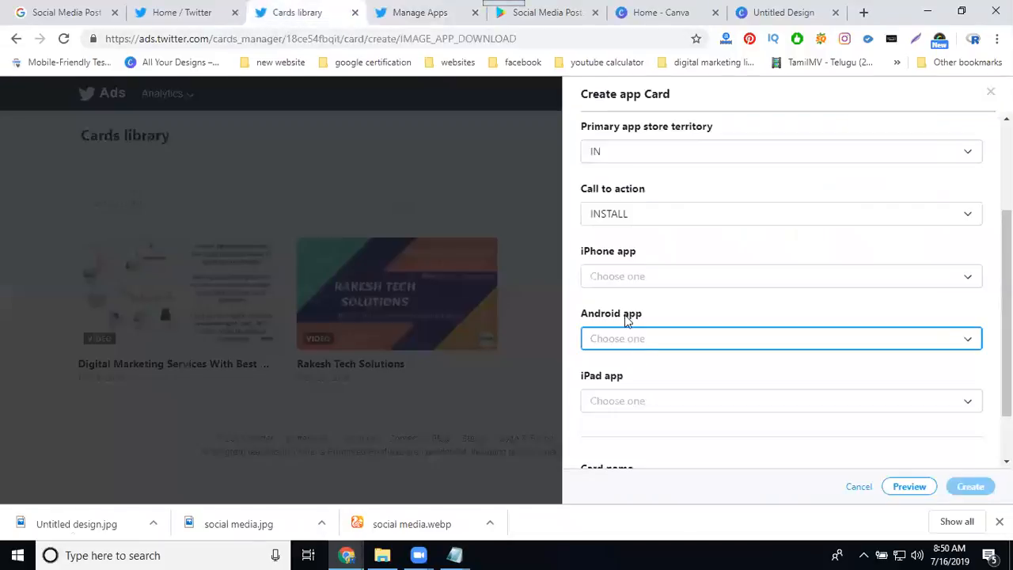
left_click(622, 340)
left_click(621, 341)
left_click(621, 340)
left_click(621, 341)
left_click(621, 341)
left_click(621, 341)
left_click(621, 340)
left_click(620, 380)
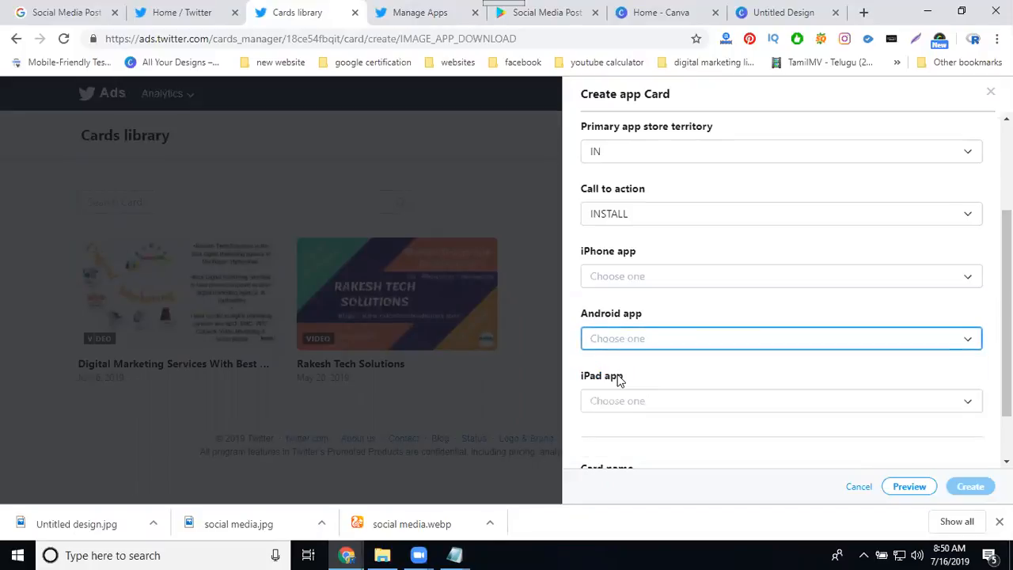
Open the new Android app form from the card, dismiss it and check the registered app in the apps list.
left_click(620, 344)
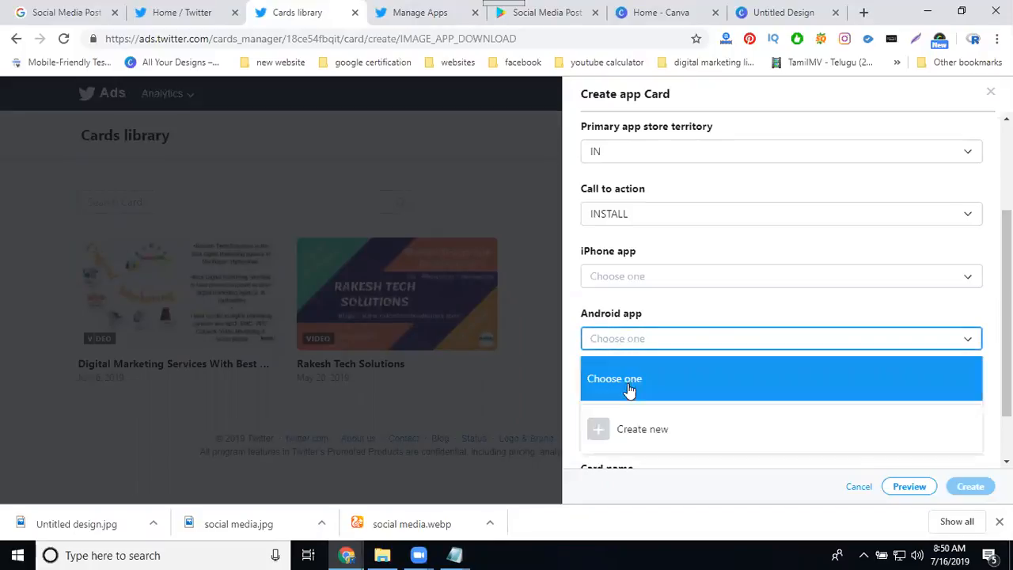
left_click(635, 424)
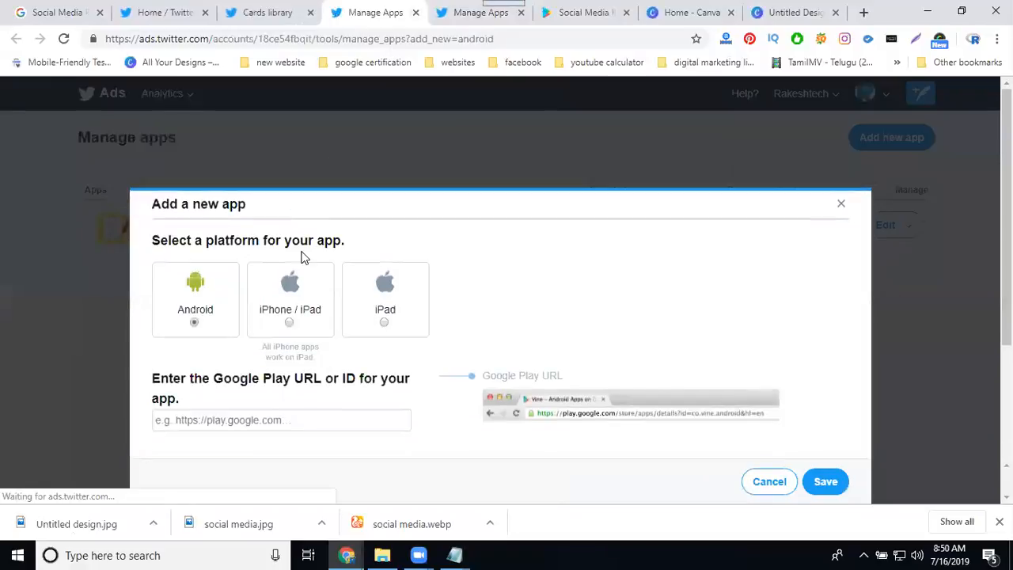
left_click(841, 205)
double_click(301, 220)
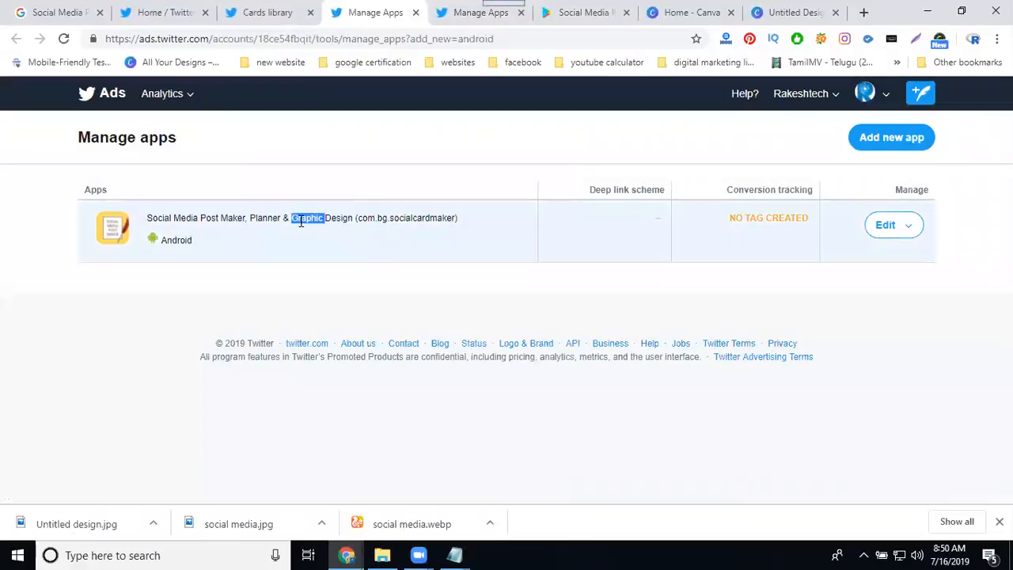
Reload the app card form, upload the purple Untitled design image from Downloads and crop it at 1.91:1.
left_click(273, 16)
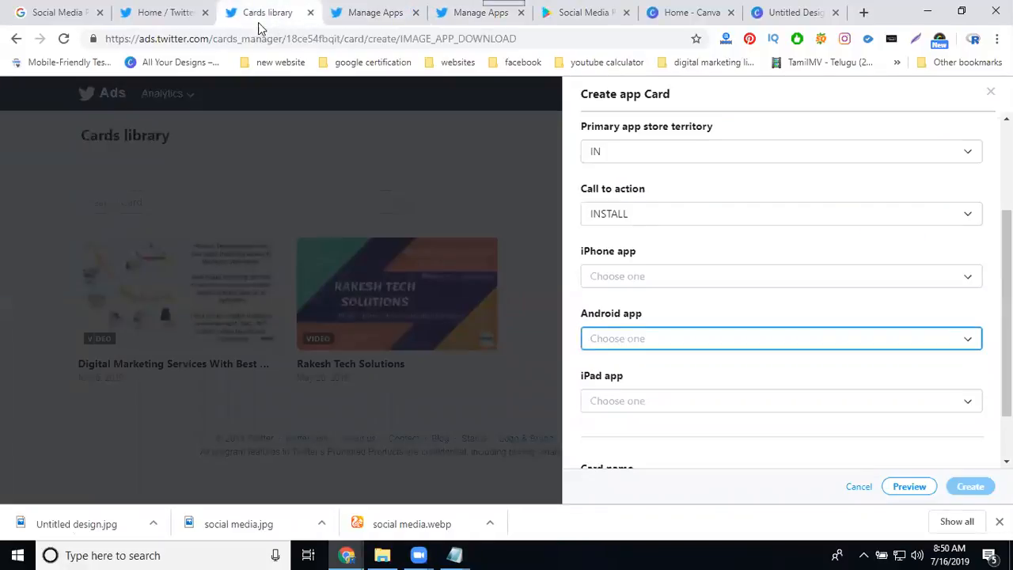
left_click(62, 40)
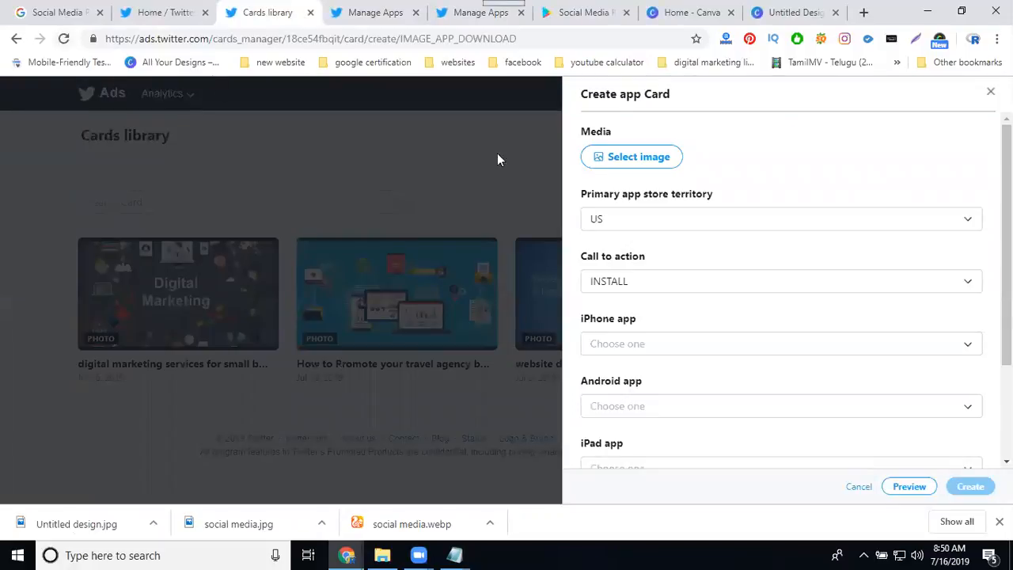
left_click(629, 160)
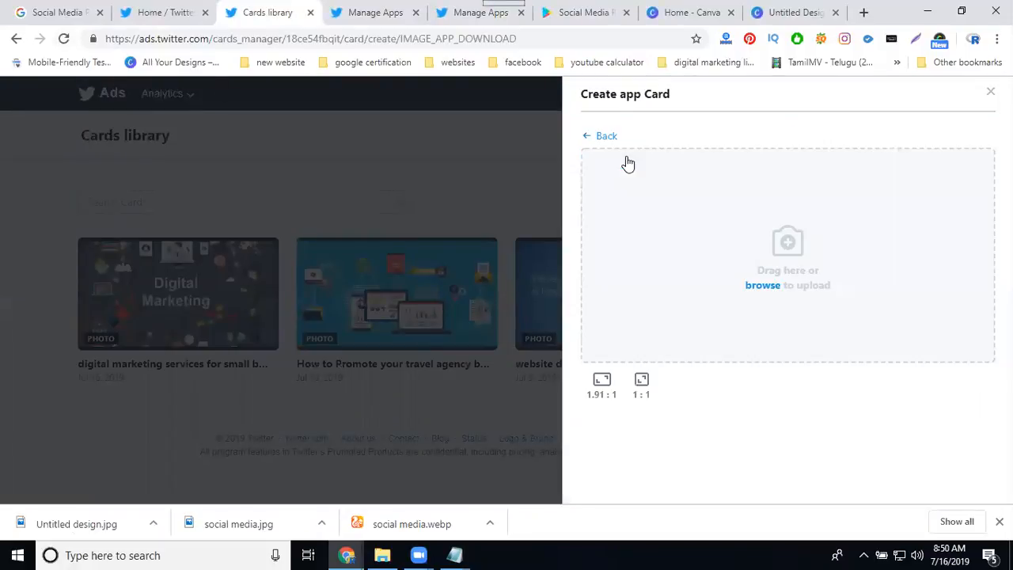
left_click(765, 229)
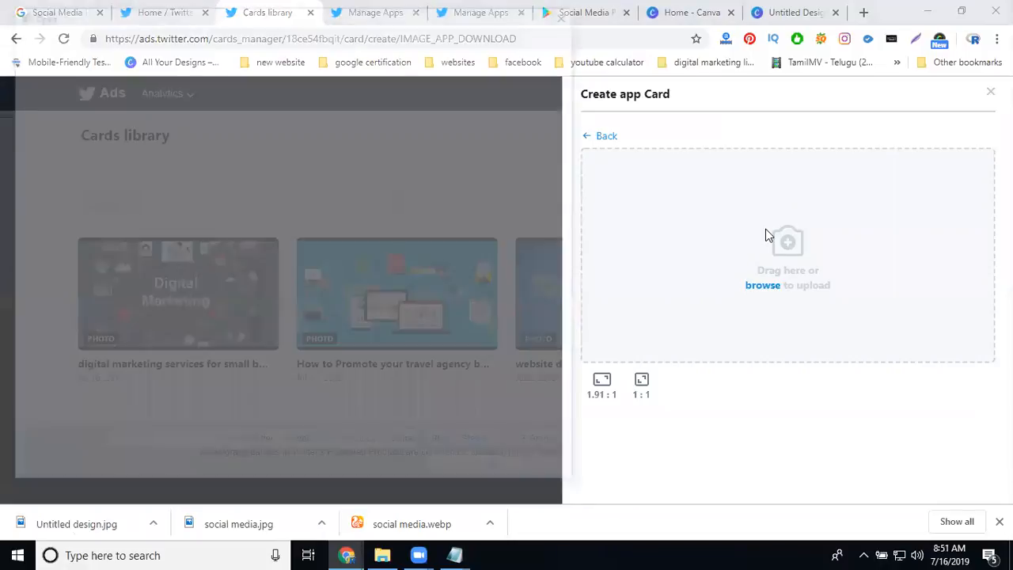
scroll(267, 352, "down", 1)
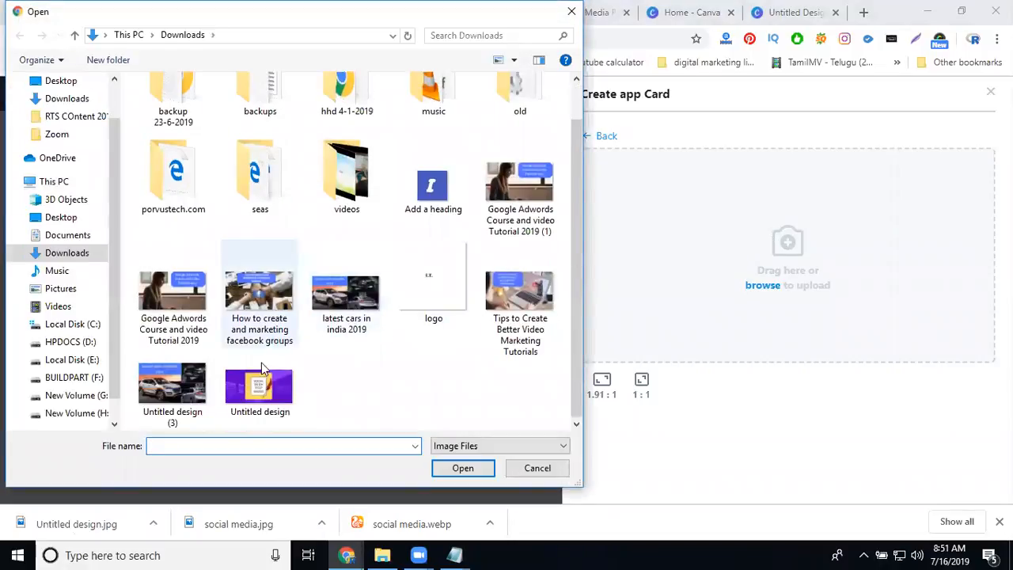
double_click(261, 392)
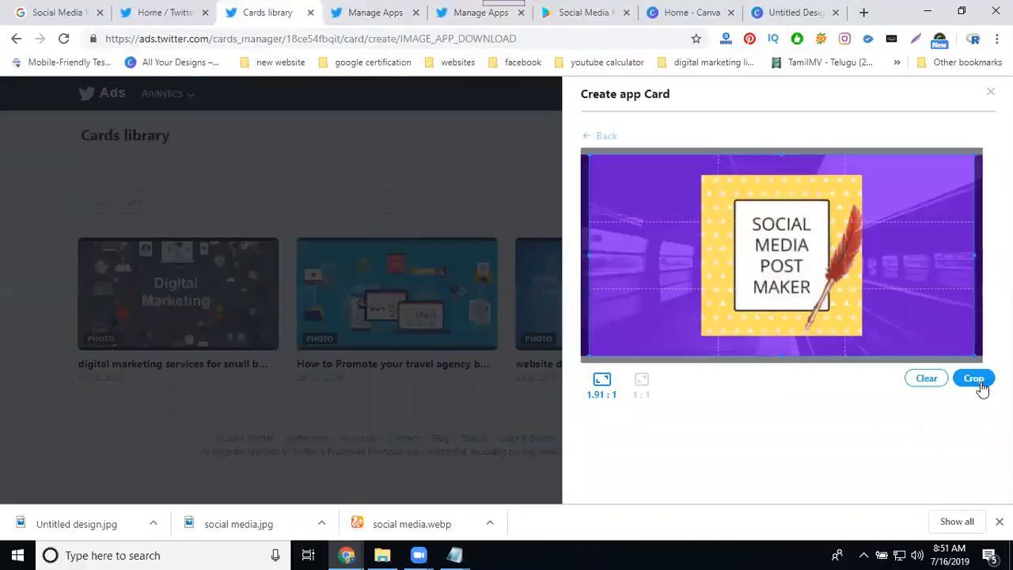
left_click(980, 380)
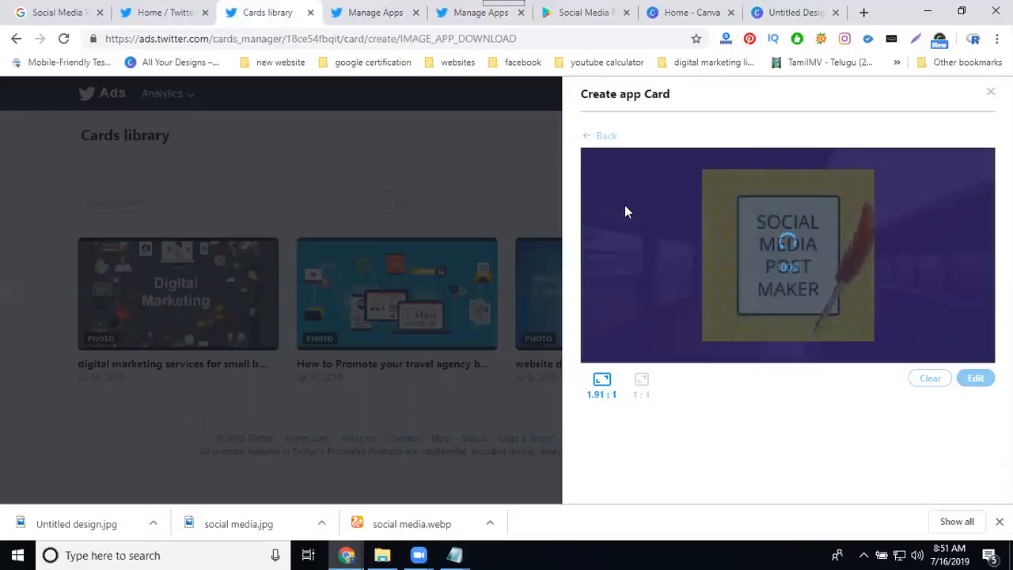
Set the card's primary app store territory to India.
left_click(616, 302)
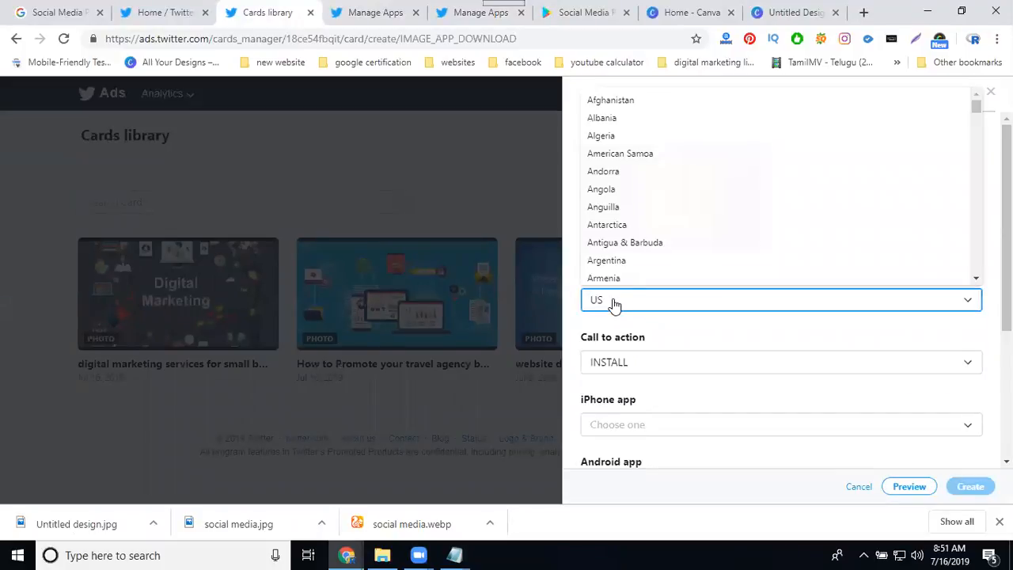
scroll(645, 169, "down", 10)
scroll(646, 169, "down", 11)
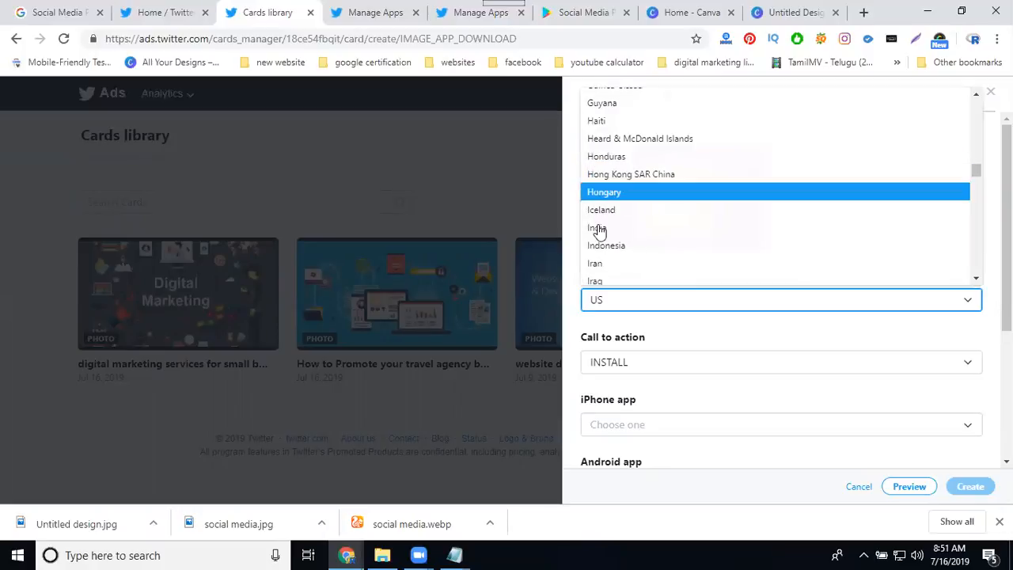
left_click(597, 228)
Choose Social Media Post Maker, Planner & Graphic Design as the card's Android app.
scroll(605, 233, "down", 3)
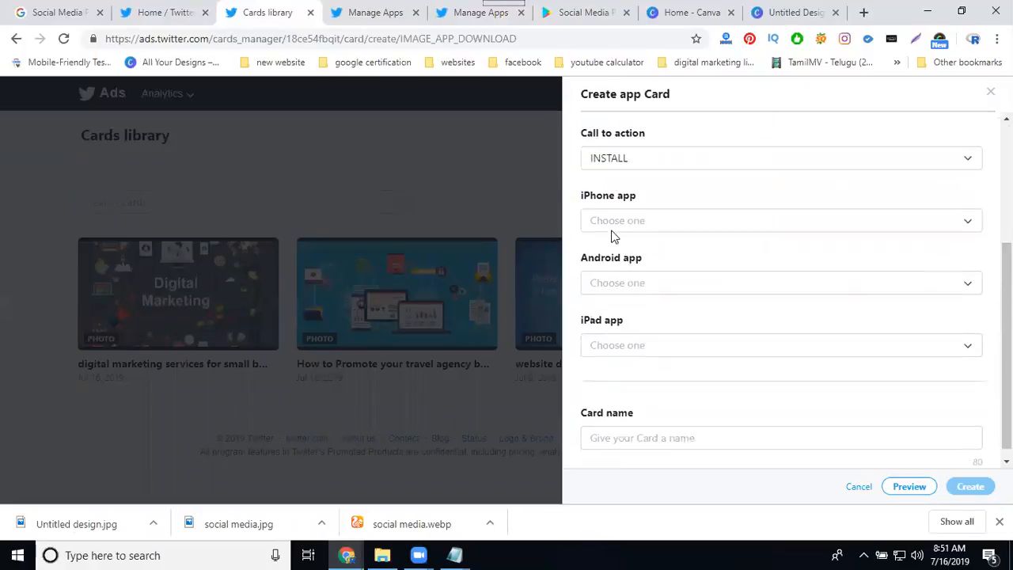
left_click(623, 277)
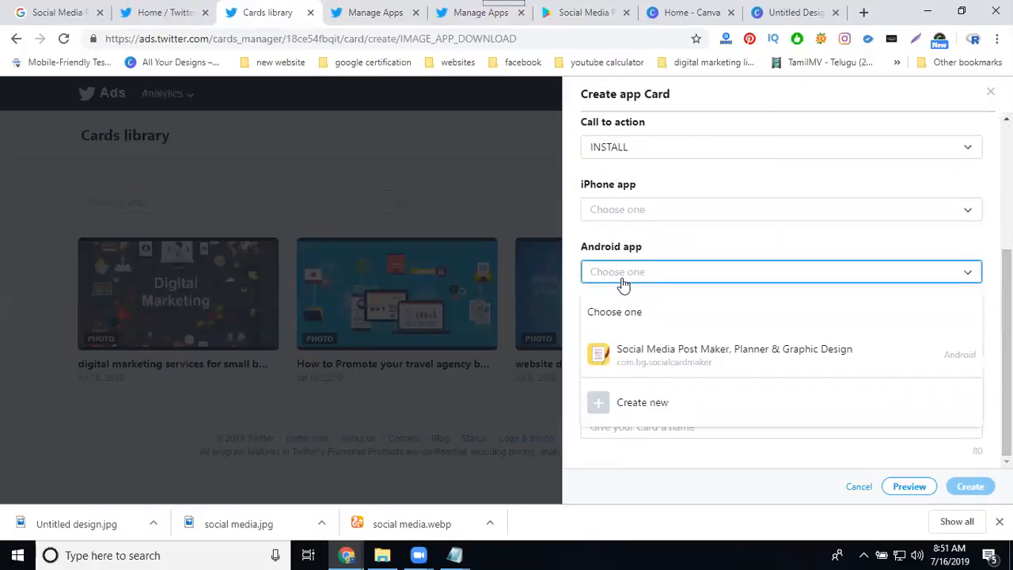
left_click(631, 356)
Name the card with the Play Store title "Social Media Post Maker, Planner & Graphic Design" and try to create it.
scroll(643, 360, "down", 1)
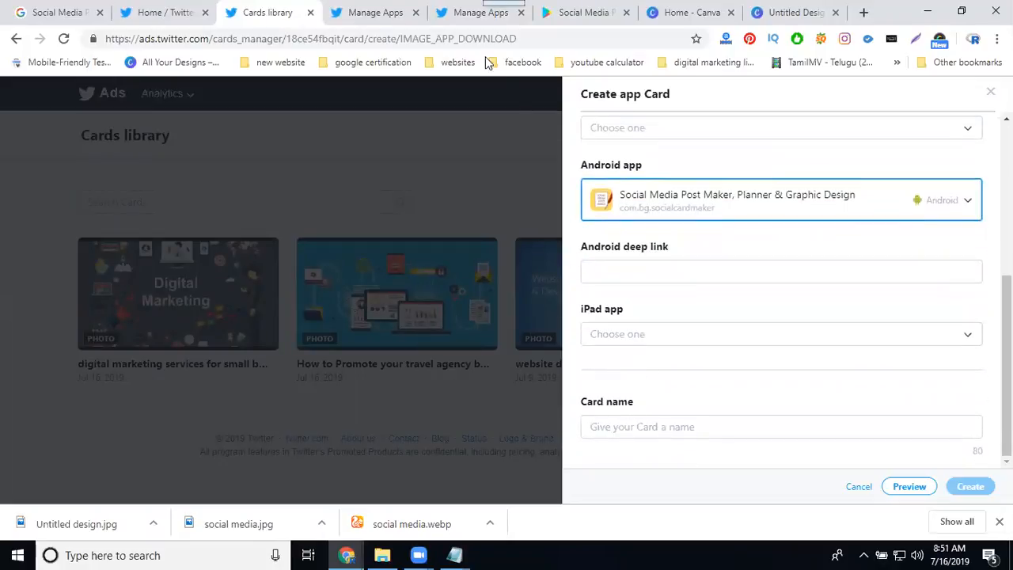
left_click(568, 14)
double_click(396, 184)
left_click_drag(503, 218, 337, 182)
key("ctrl+c")
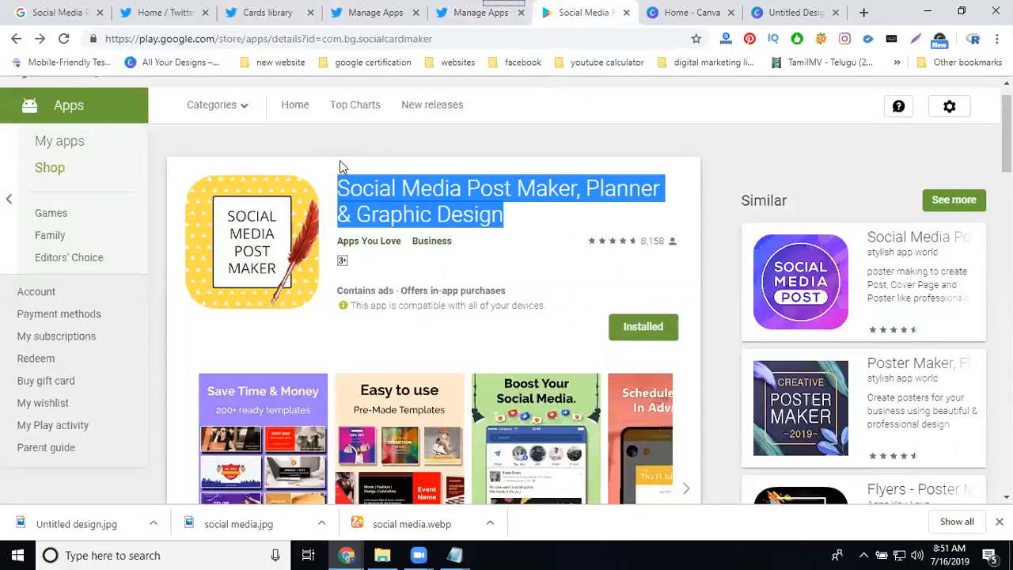
left_click(352, 14)
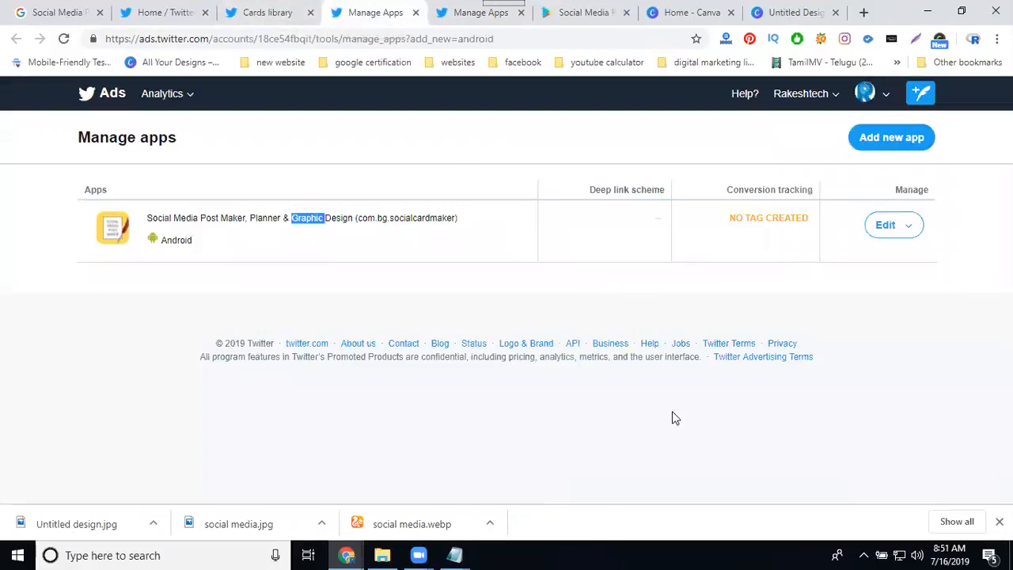
left_click(444, 12)
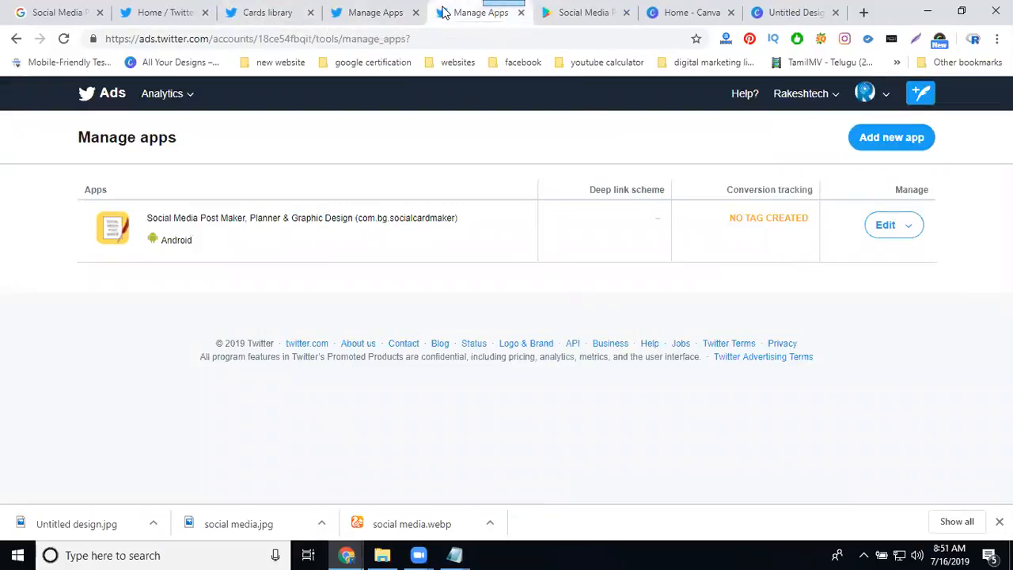
left_click(279, 12)
left_click(618, 417)
key("ctrl+v")
left_click(972, 486)
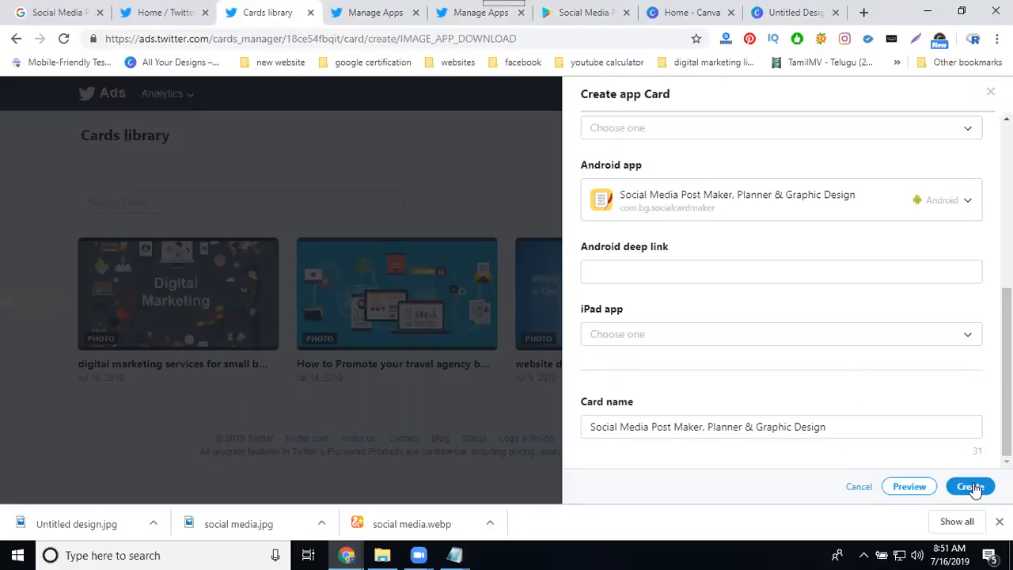
left_click(972, 486)
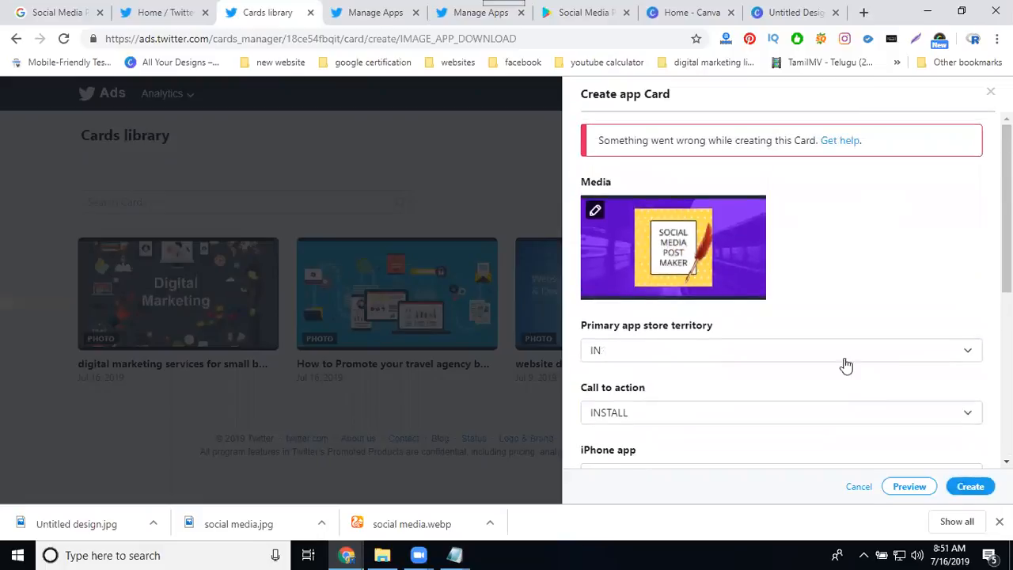
scroll(799, 262, "down", 2)
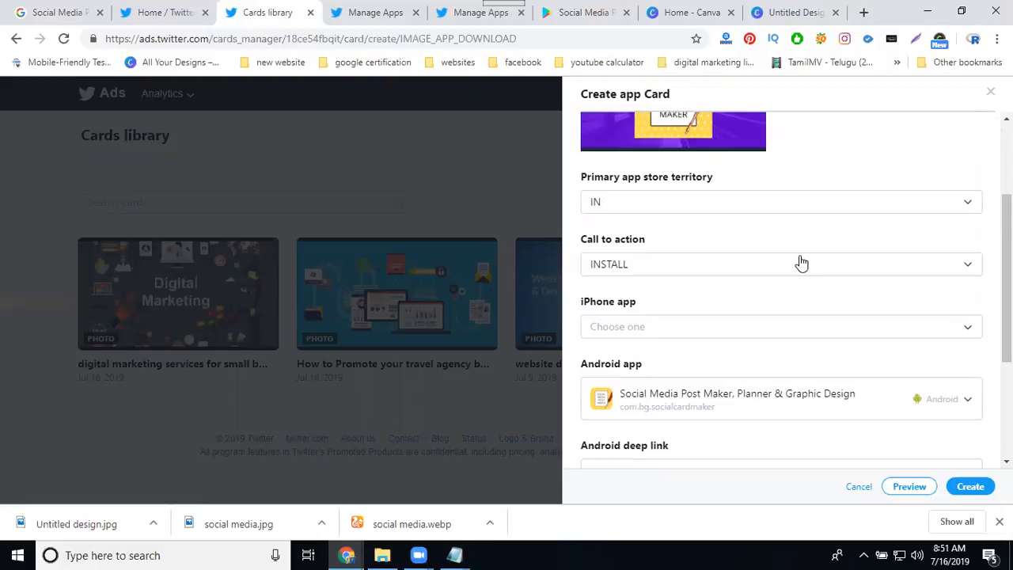
scroll(801, 261, "down", 3)
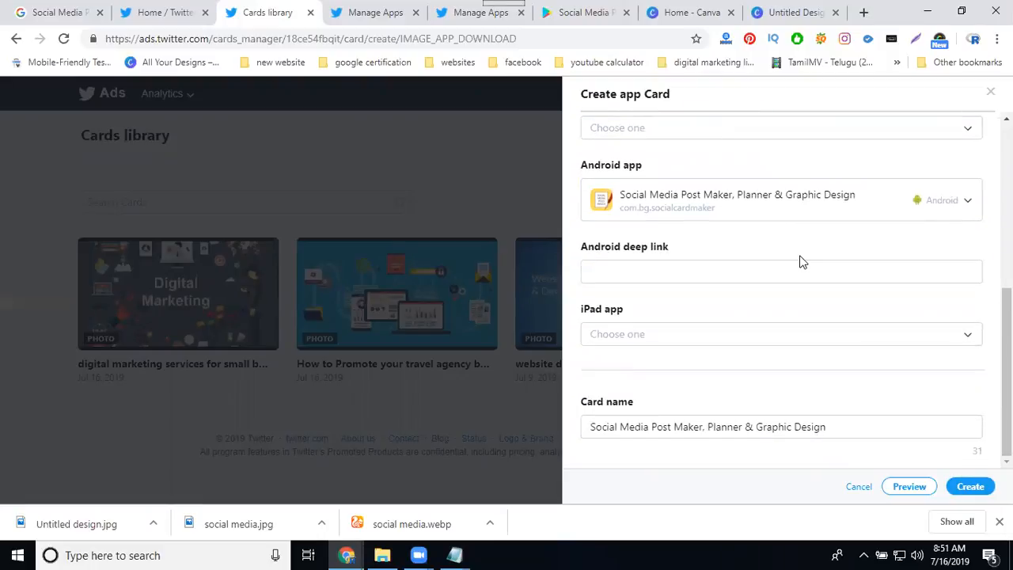
left_click(721, 270)
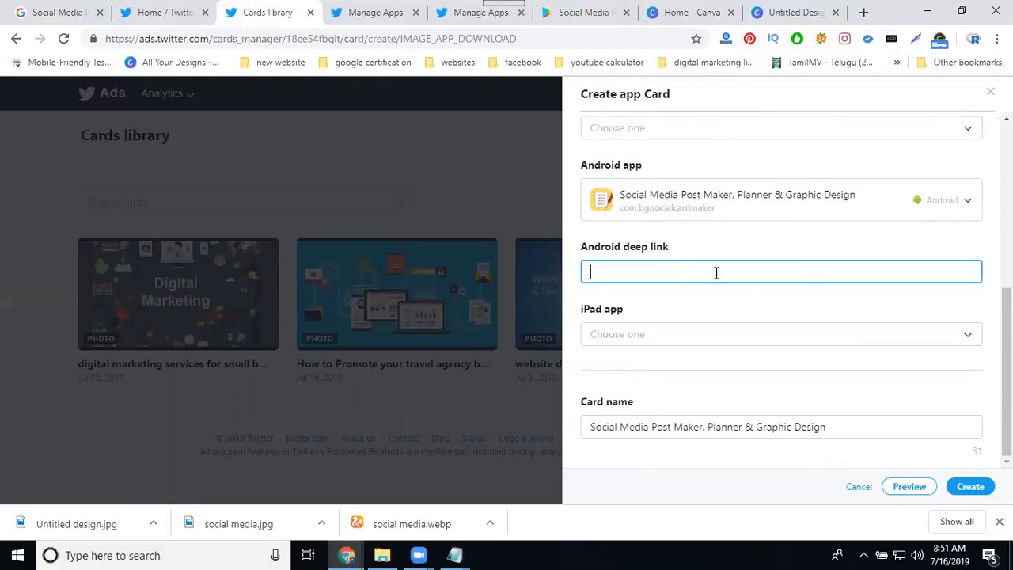
left_click(582, 11)
left_click(474, 39)
key("ctrl+c")
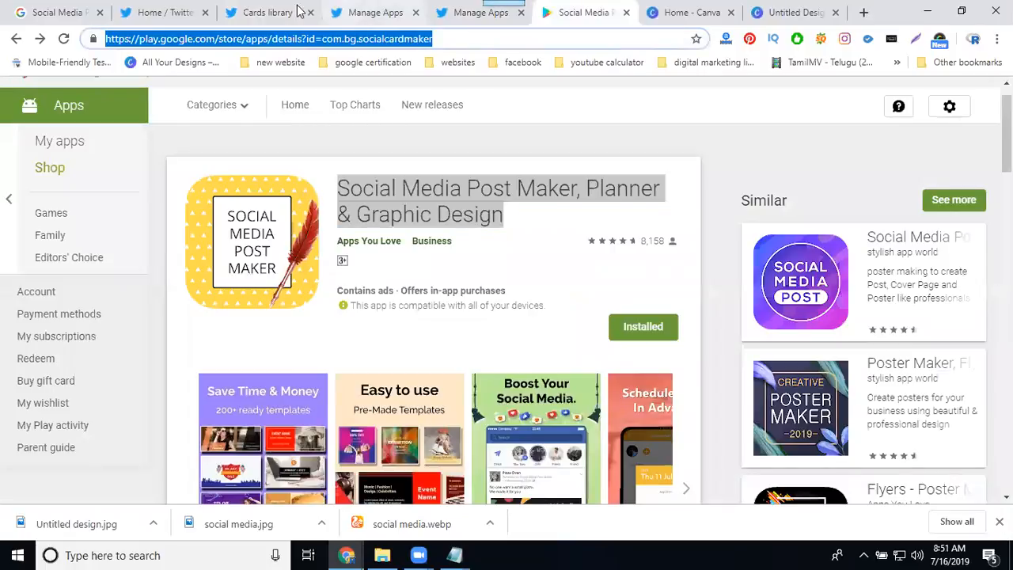
left_click(267, 13)
key("ctrl+v")
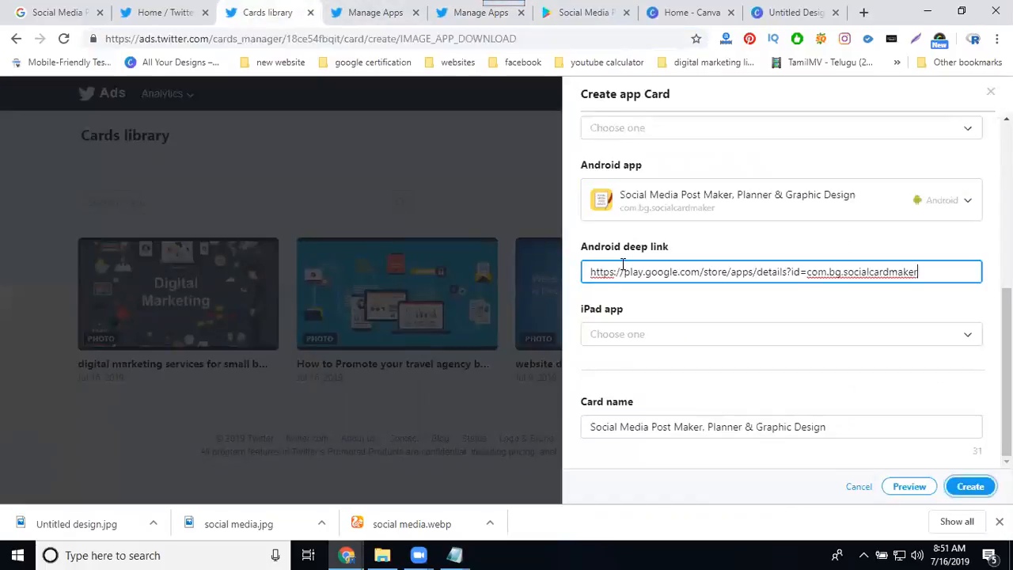
left_click(962, 486)
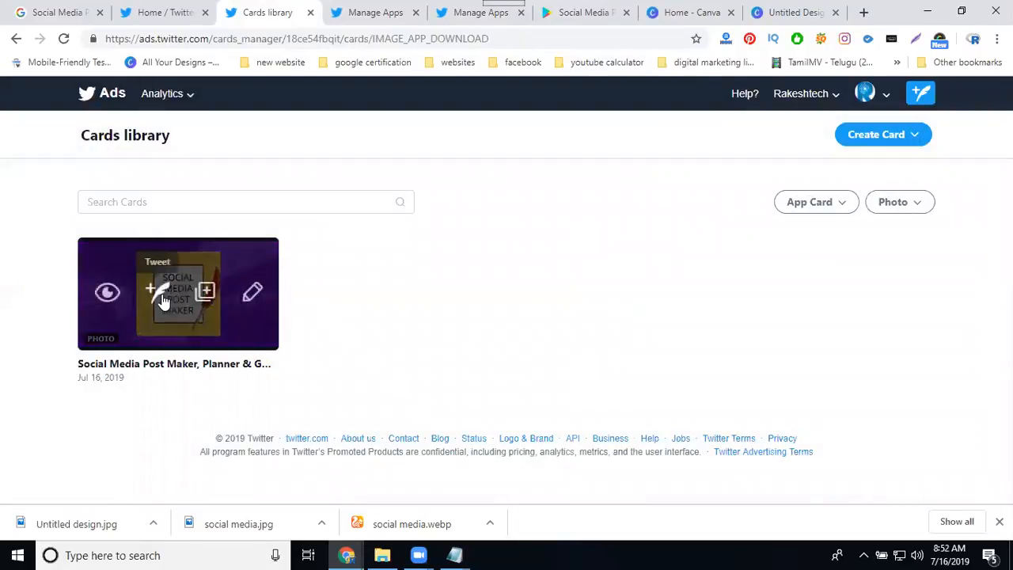
Compose a tweet from the new app card with the text "Social Media Post Maker, Planner & Graphic Design", copied from the Play Store title.
left_click(167, 292)
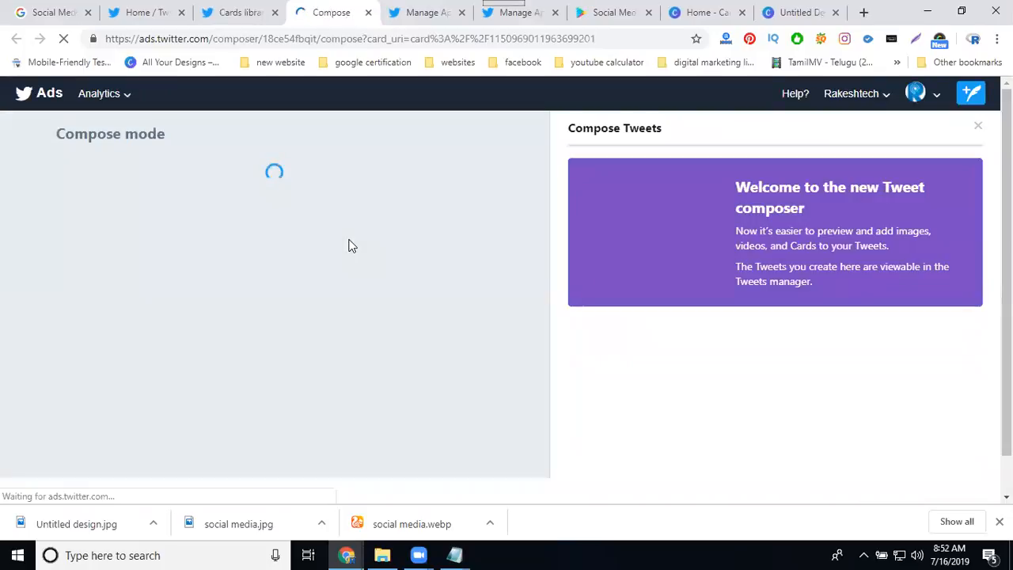
left_click(267, 211)
key("ctrl+v")
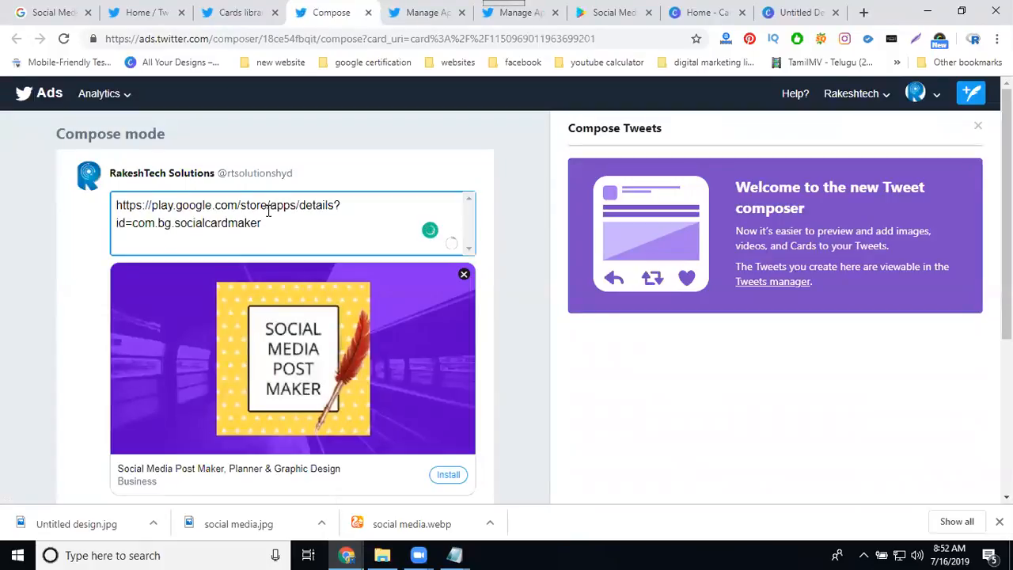
left_click(589, 17)
triple_click(391, 225)
key("ctrl+c")
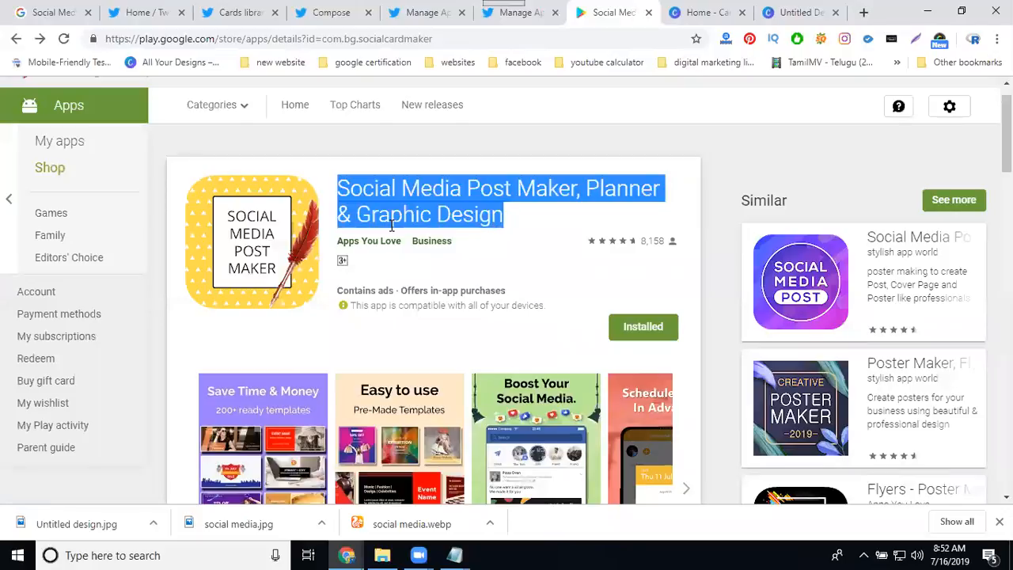
left_click(336, 17)
triple_click(302, 216)
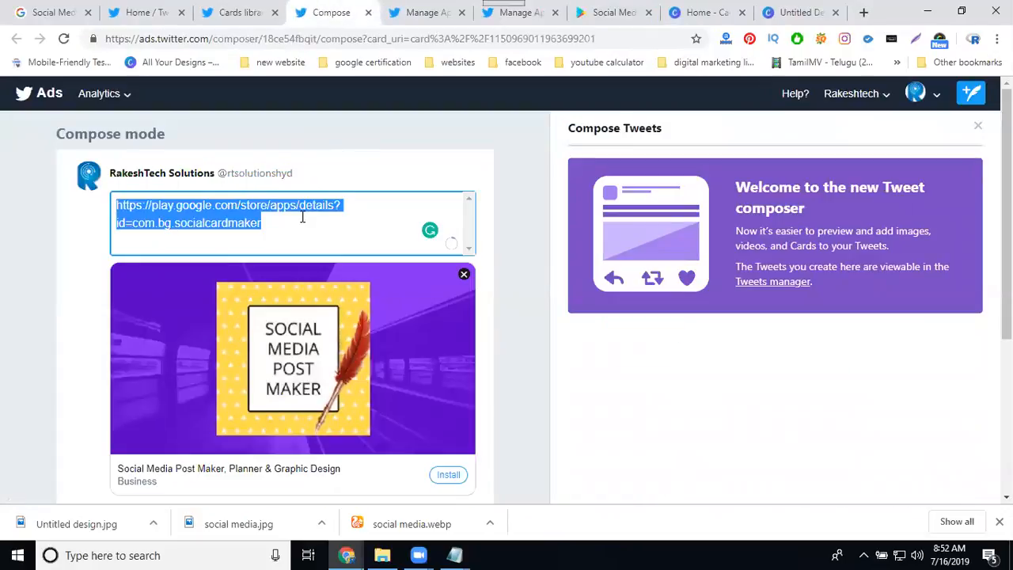
key("ctrl+v")
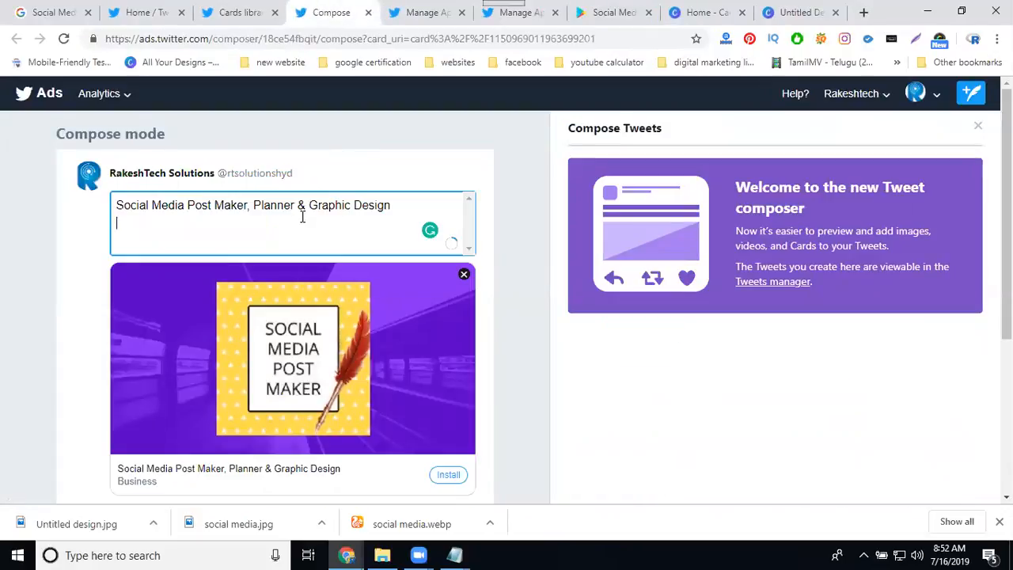
Turn the first two words of the tweet text into the hashtag #SocialMedia.
left_click(117, 204)
type("#")
left_click(159, 204)
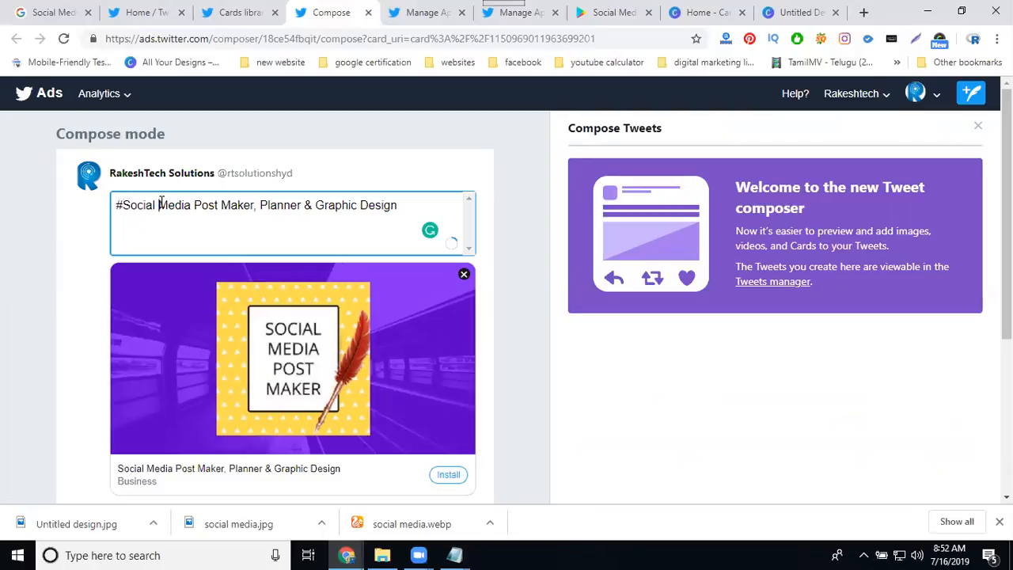
key("BackSpace")
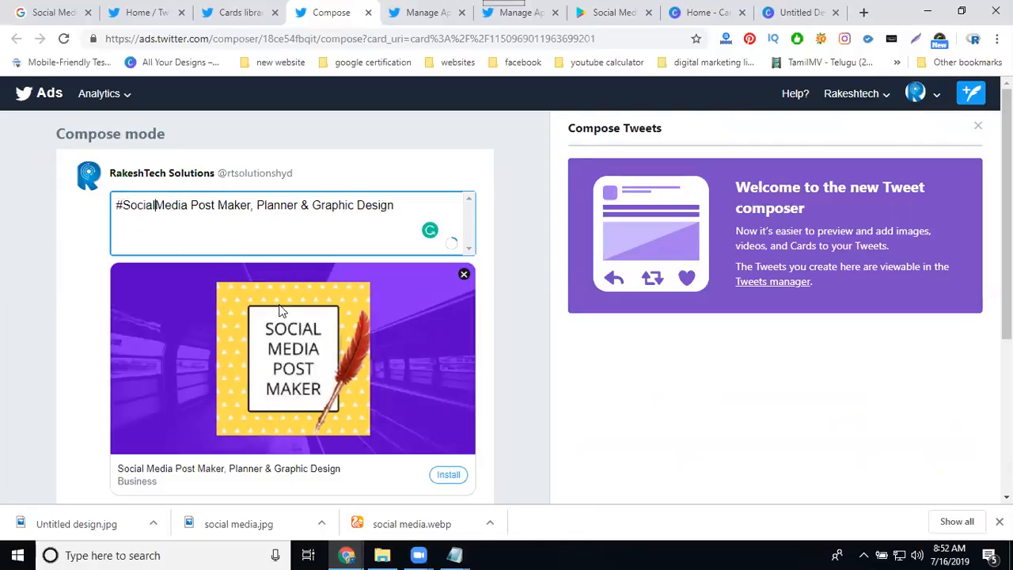
Turn off Promoted-only for the tweet and publish it.
scroll(279, 314, "down", 3)
left_click(79, 315)
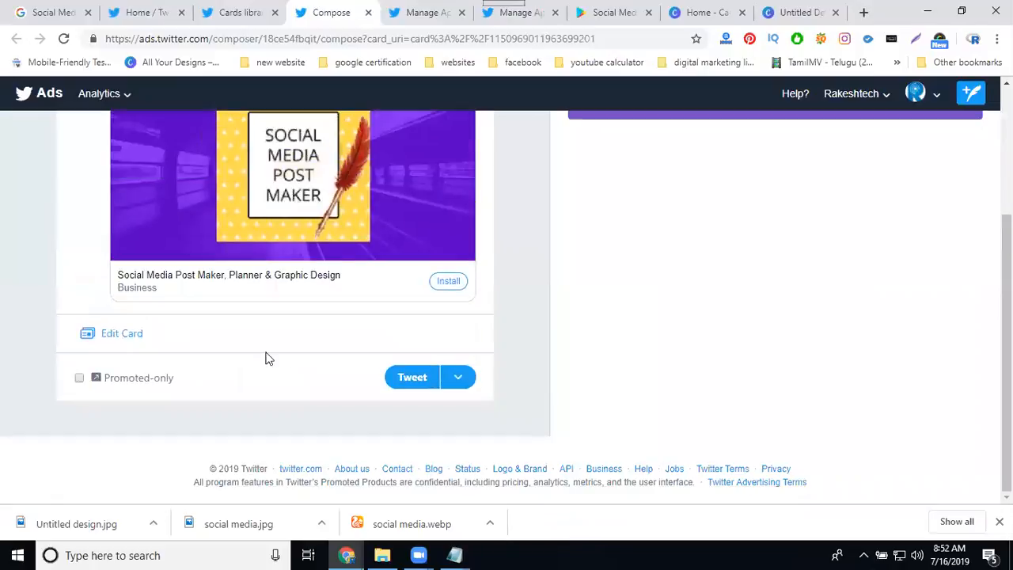
left_click(419, 383)
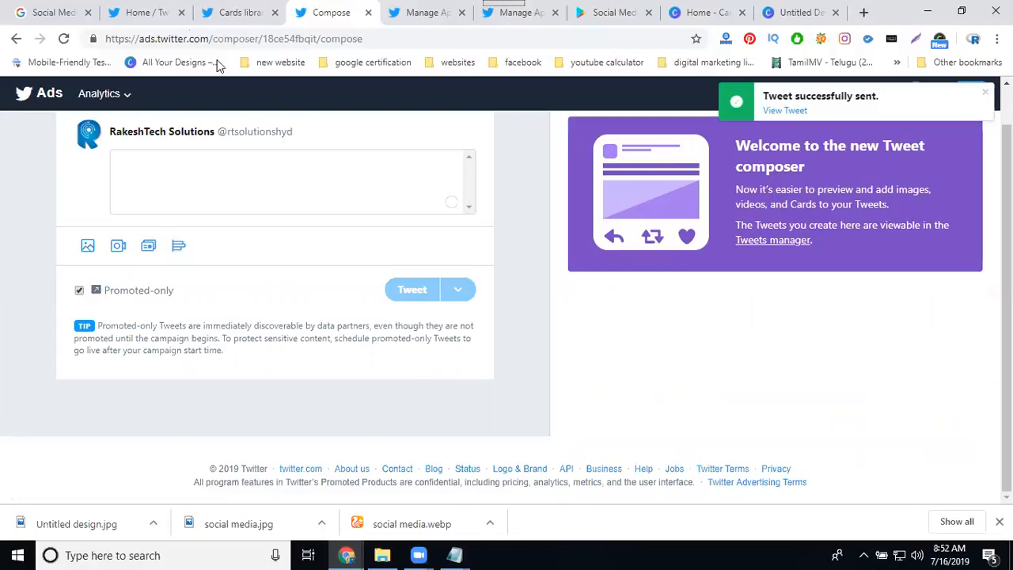
Open the account's Twitter profile and view the published Social Media Post Maker app card tweet.
left_click(163, 20)
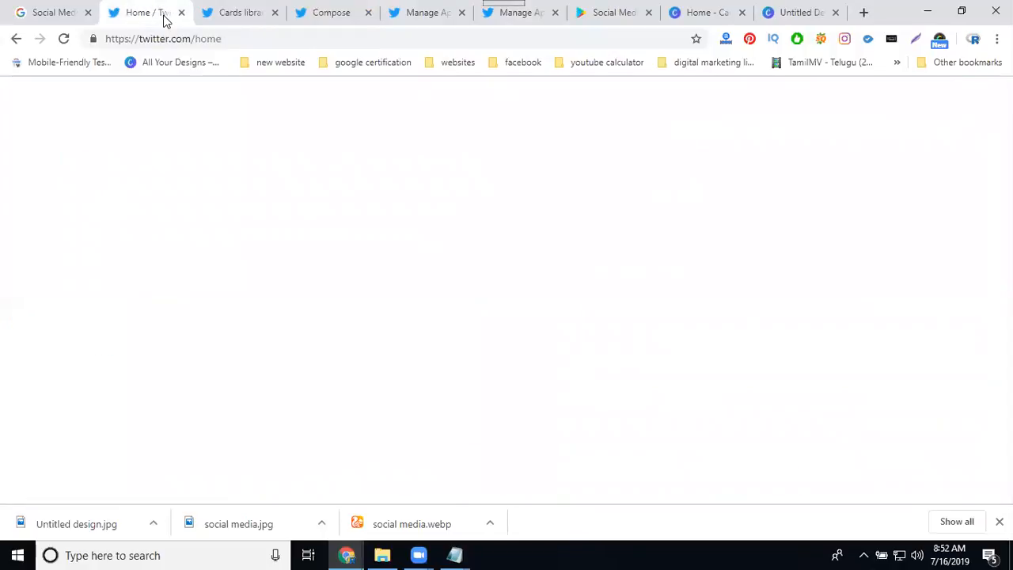
left_click(104, 380)
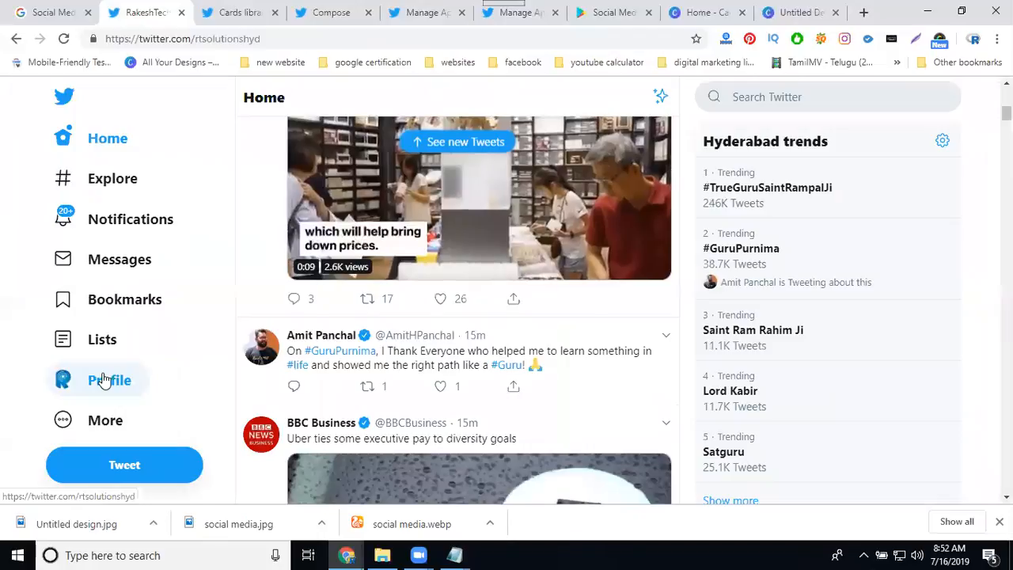
scroll(356, 361, "down", 10)
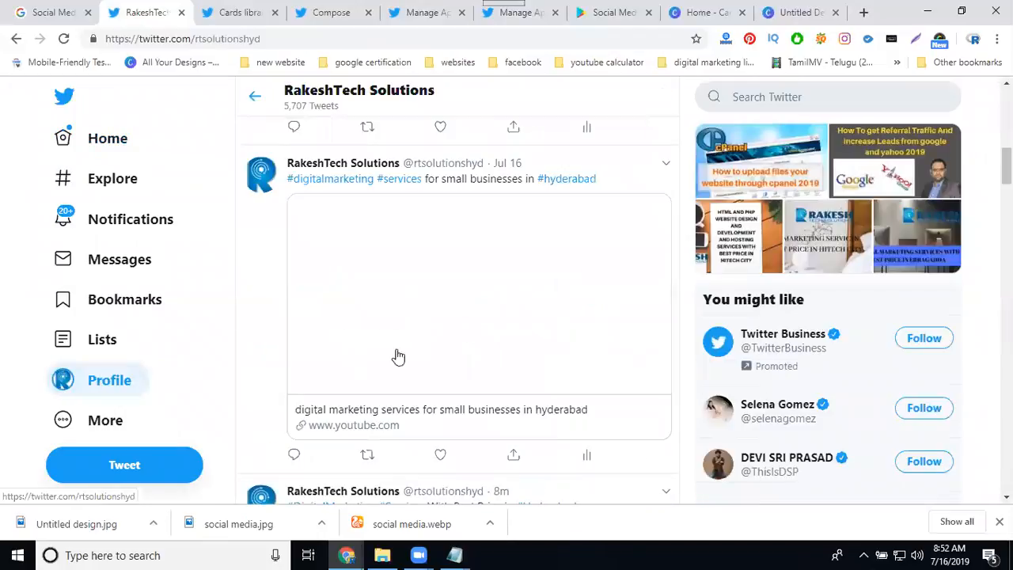
scroll(476, 327, "up", 10)
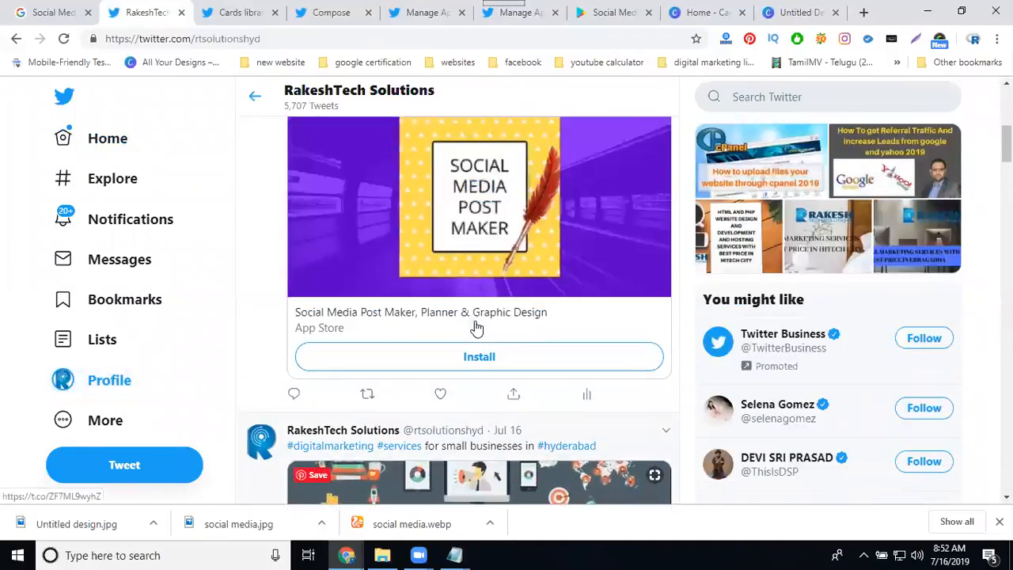
scroll(436, 348, "down", 2)
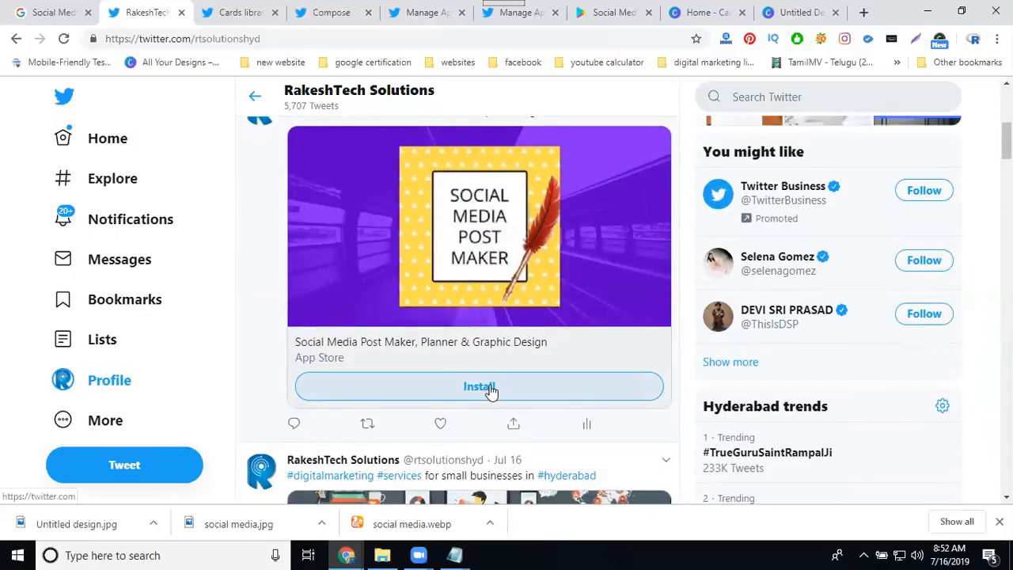
Load the mobile version of the profile by adding "m." before twitter.com in the address, and view the app card tweet there.
left_click(141, 38)
left_click(143, 38)
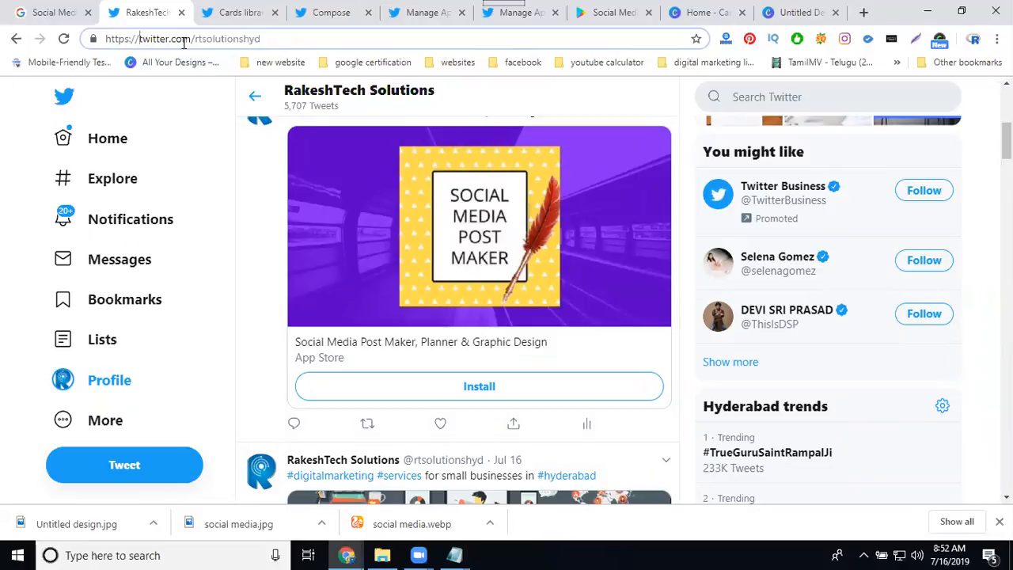
type("m.")
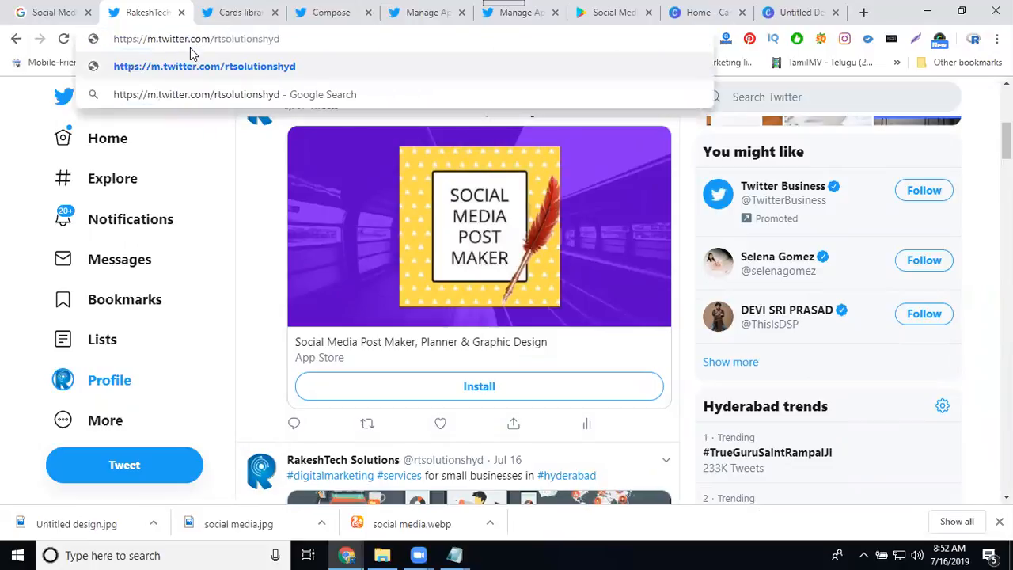
key("Return")
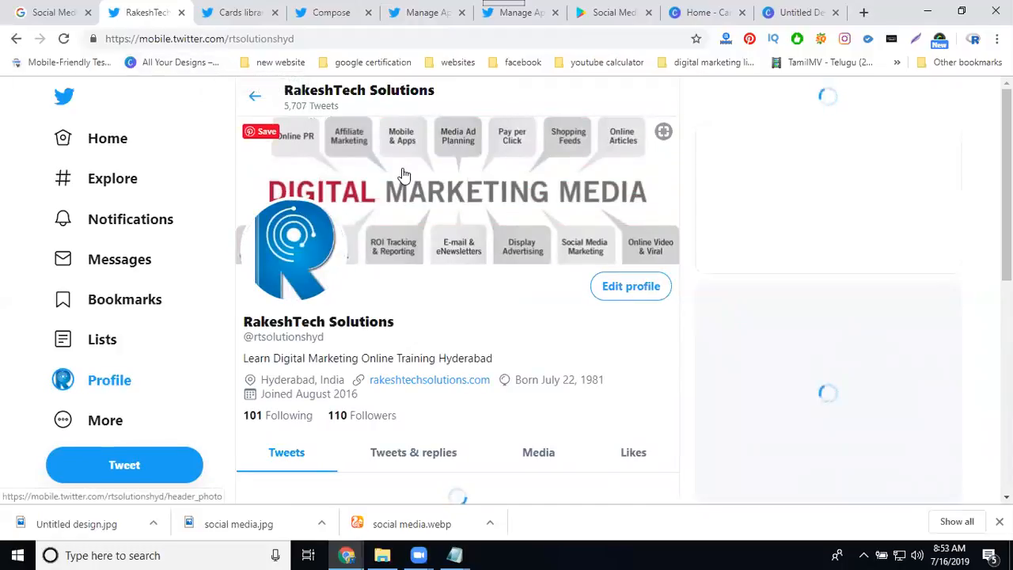
scroll(402, 190, "down", 4)
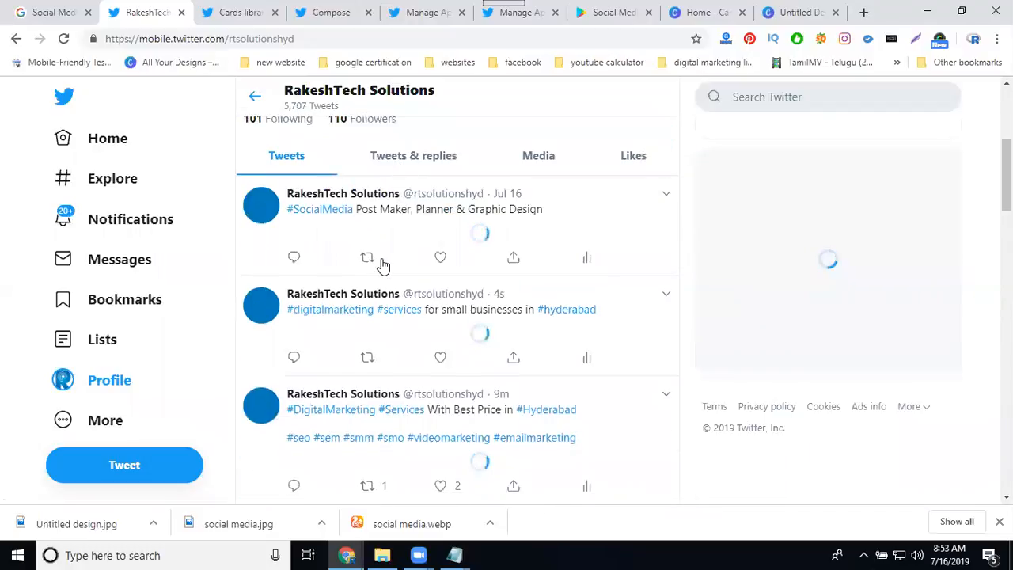